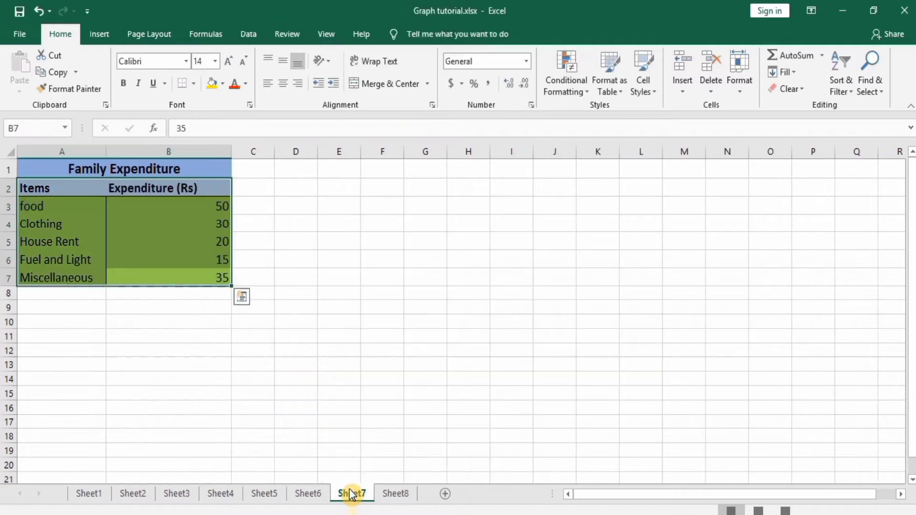
pyautogui.click(291, 289)
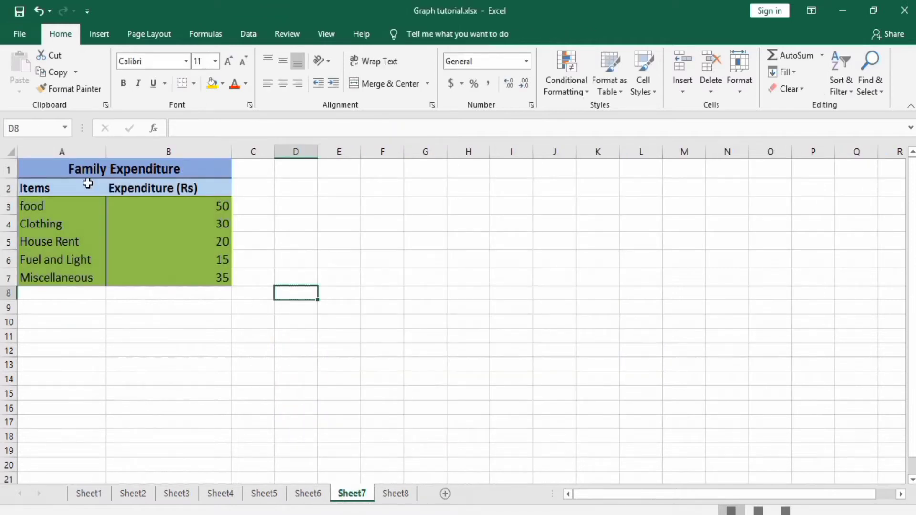
pyautogui.click(60, 186)
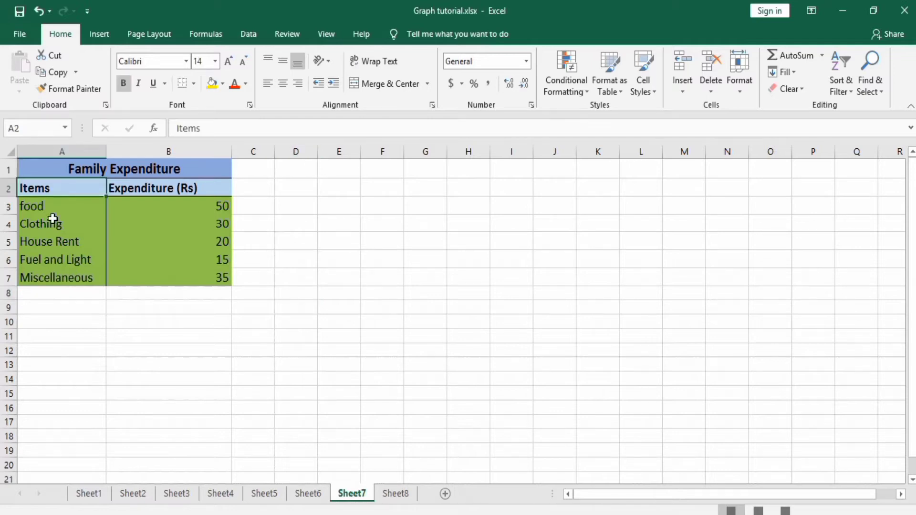
pyautogui.click(145, 186)
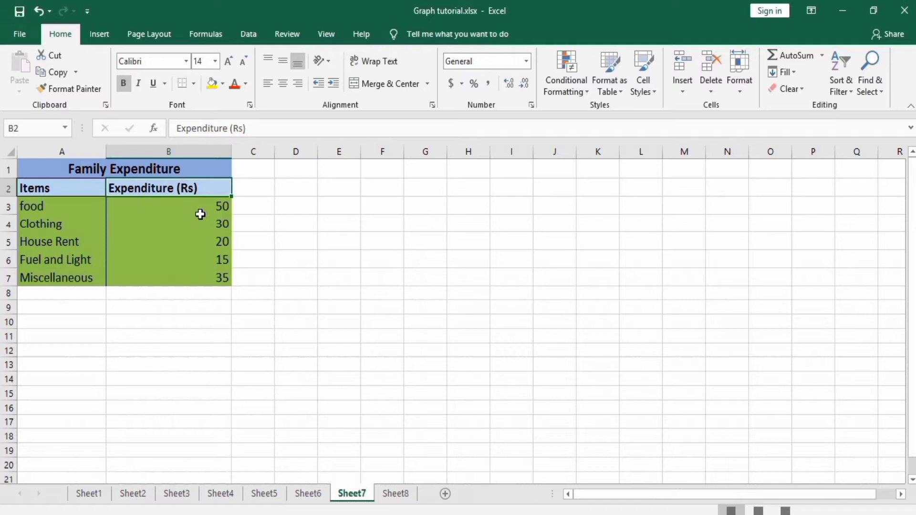
pyautogui.click(225, 281)
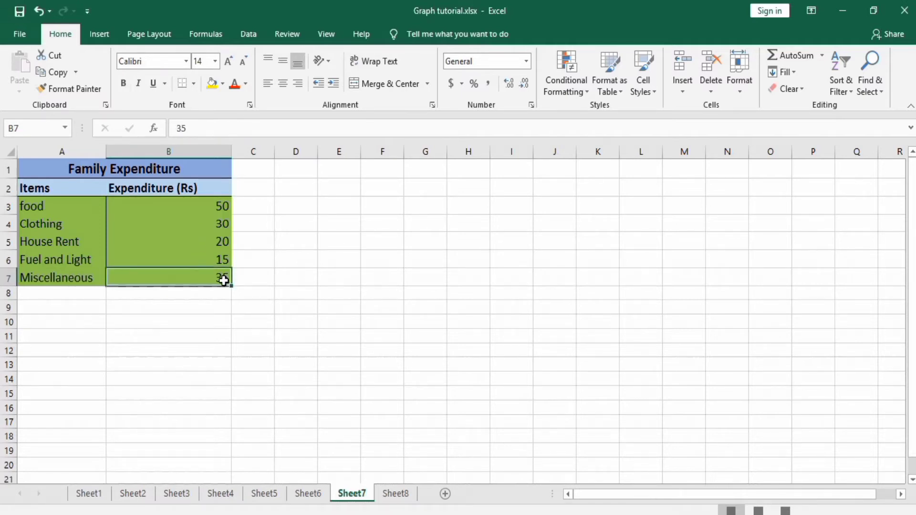
# Insert a 2-D pie chart from the items and expenditure data in A2:B7
pyautogui.moveTo(219, 280); pyautogui.dragTo(81, 192)
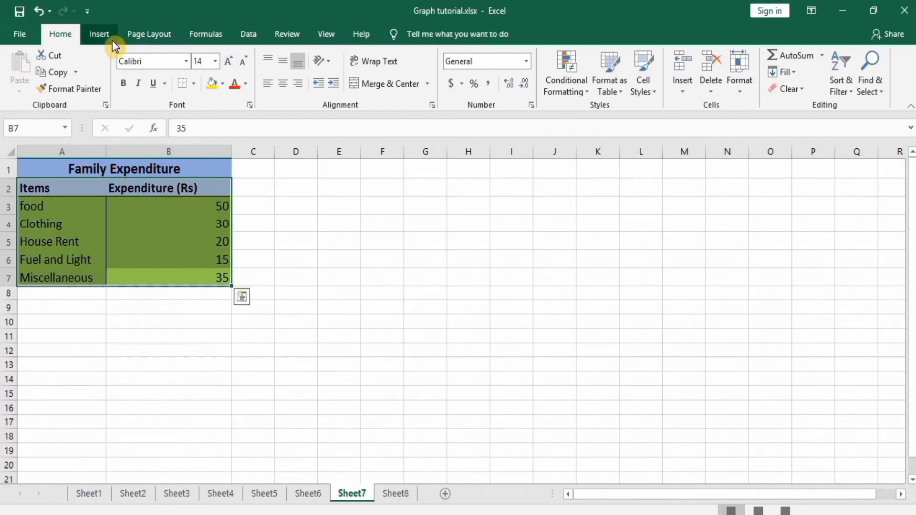
pyautogui.click(100, 34)
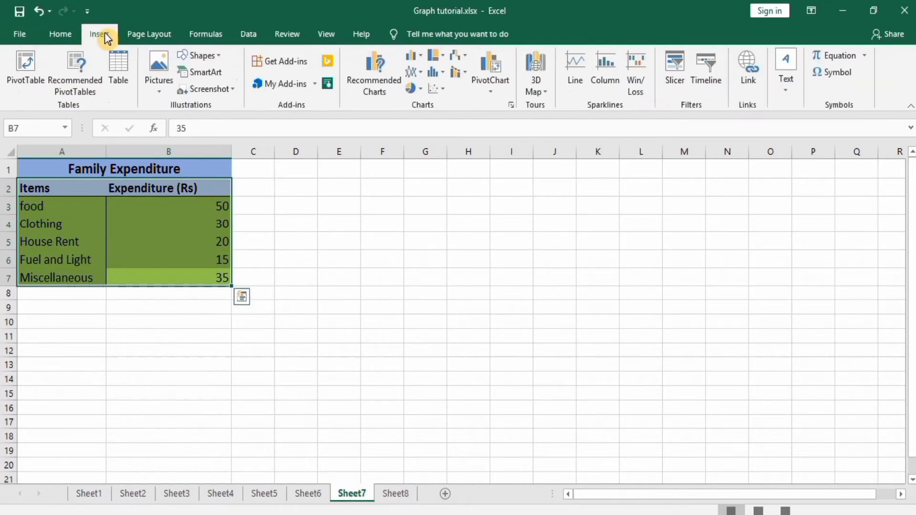
pyautogui.click(413, 88)
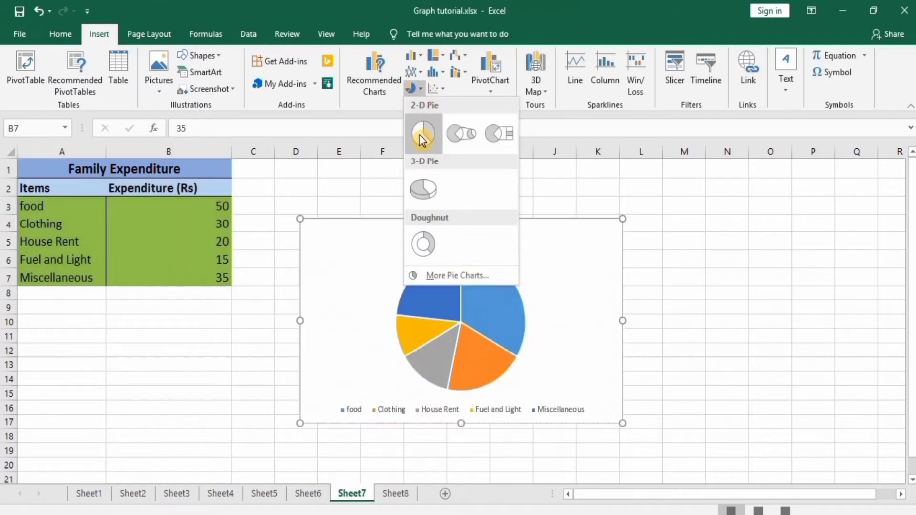
pyautogui.click(422, 138)
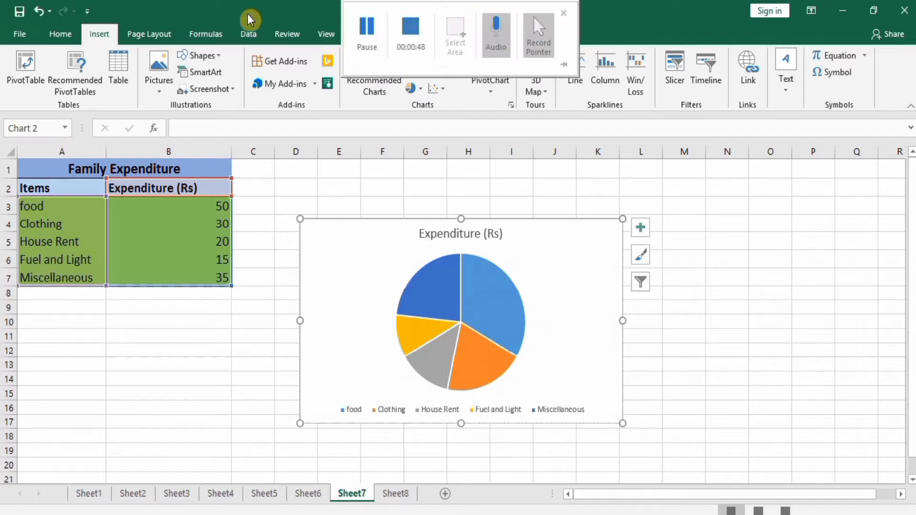
# Apply quick Layout 6 to the pie chart, with a legend beside the pie and percentage data labels
pyautogui.click(357, 267)
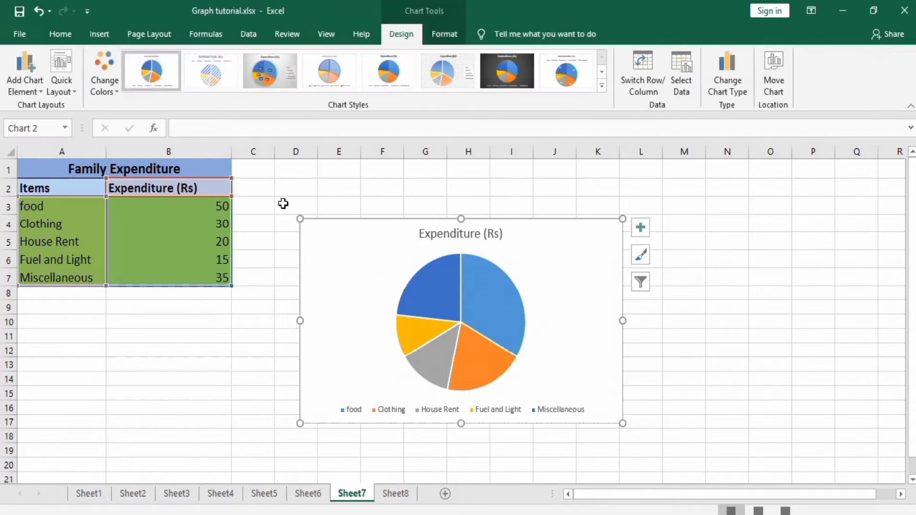
pyautogui.click(75, 94)
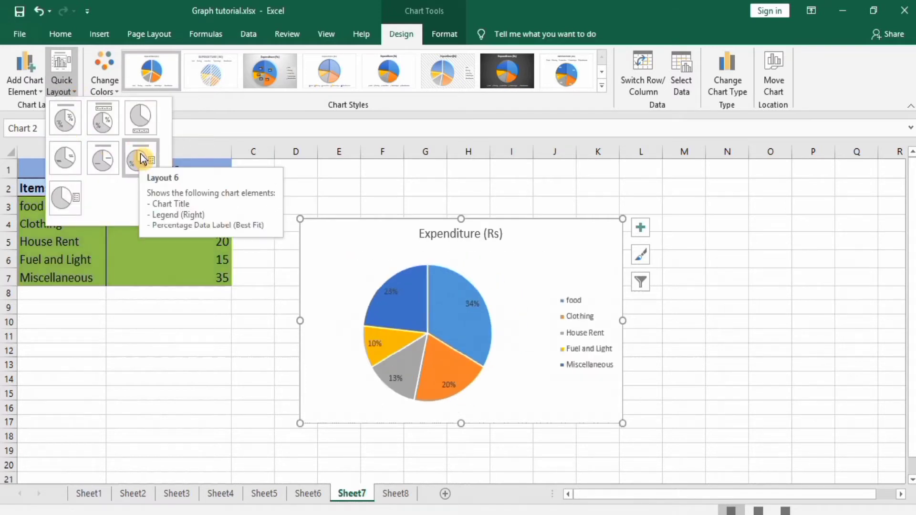
pyautogui.click(141, 158)
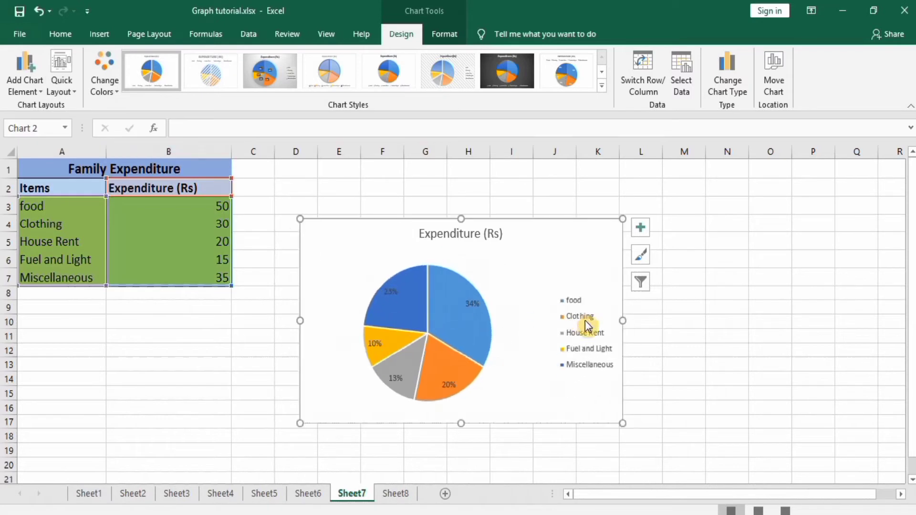
pyautogui.click(587, 326)
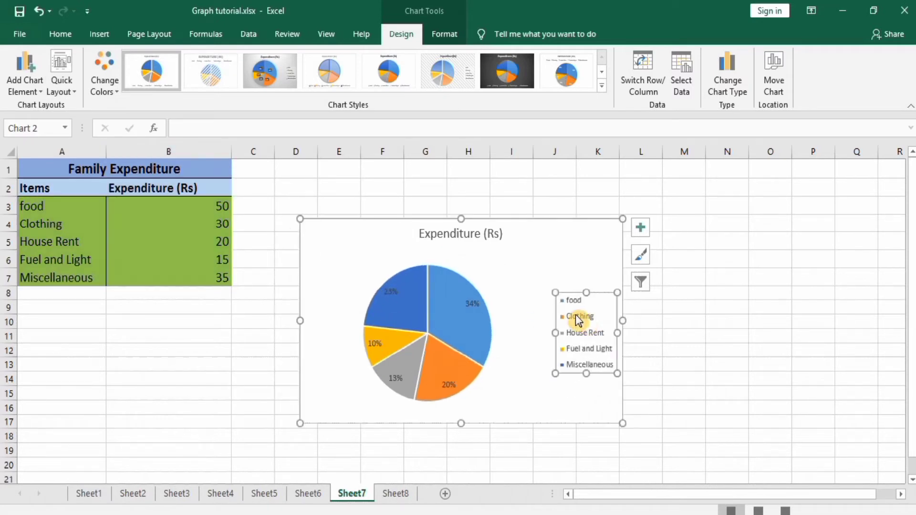
# Change the chart title to "Family Expenditure"
pyautogui.click(467, 234)
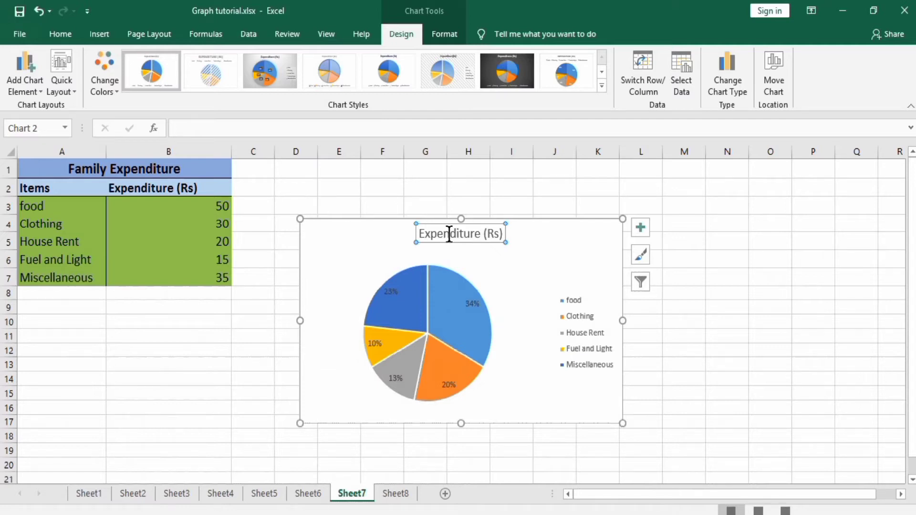
pyautogui.click(450, 234)
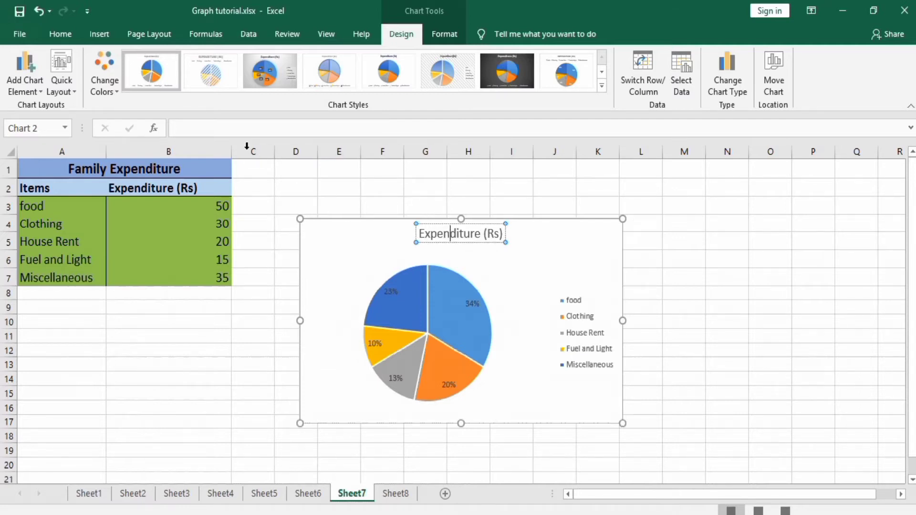
pyautogui.click(245, 125)
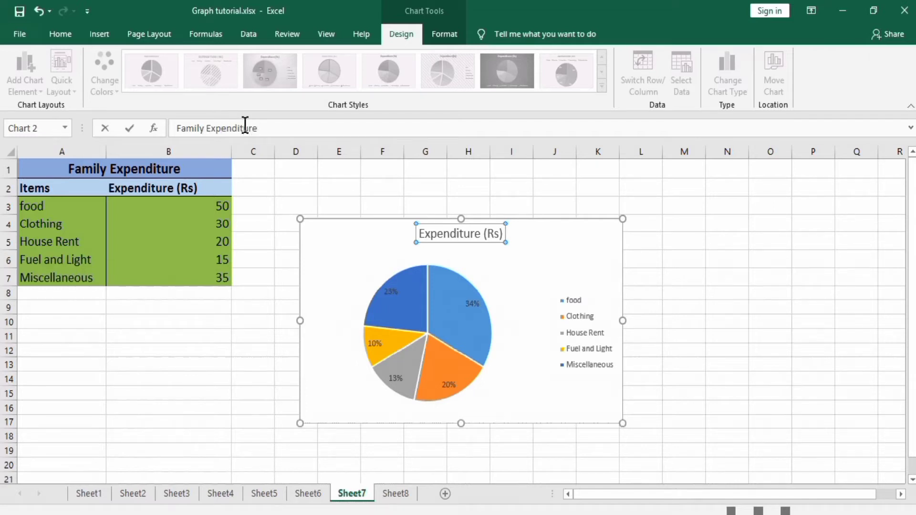
pyautogui.press('Return')
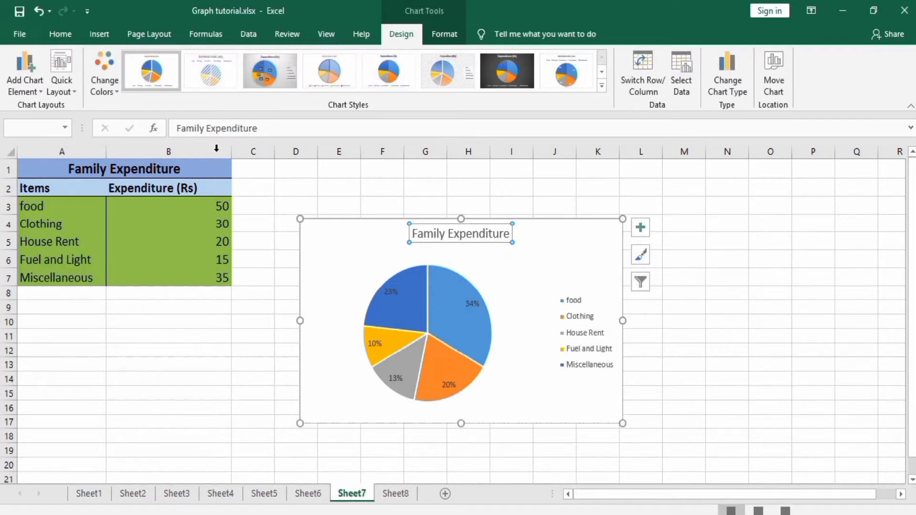
# Format the chart title with font size 20 and bold
pyautogui.click(71, 40)
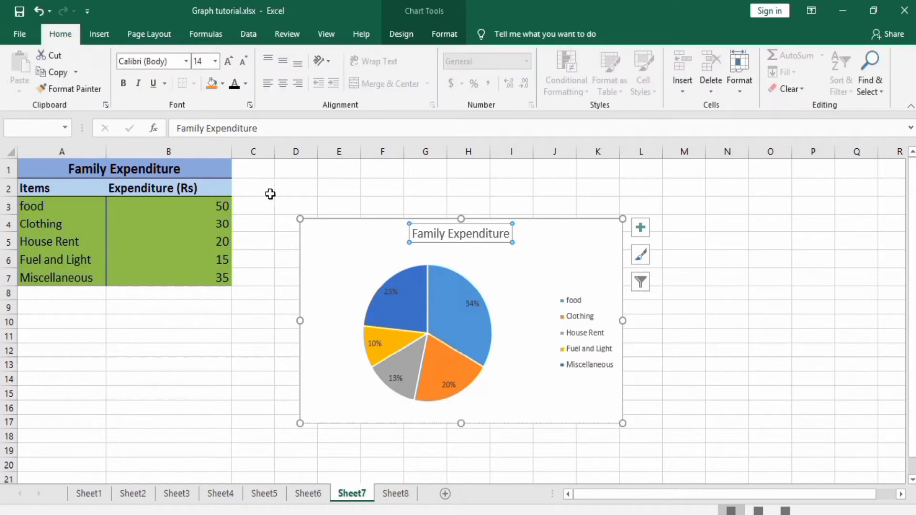
pyautogui.click(435, 233)
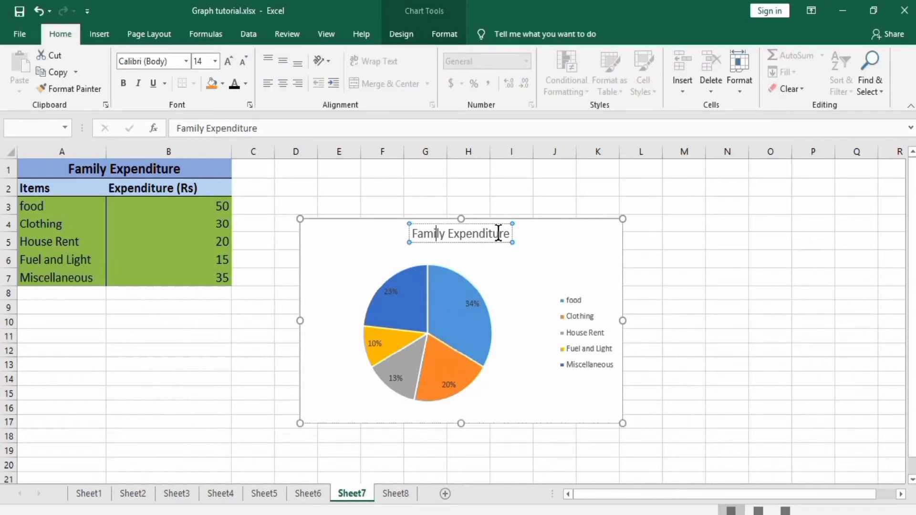
pyautogui.click(477, 194)
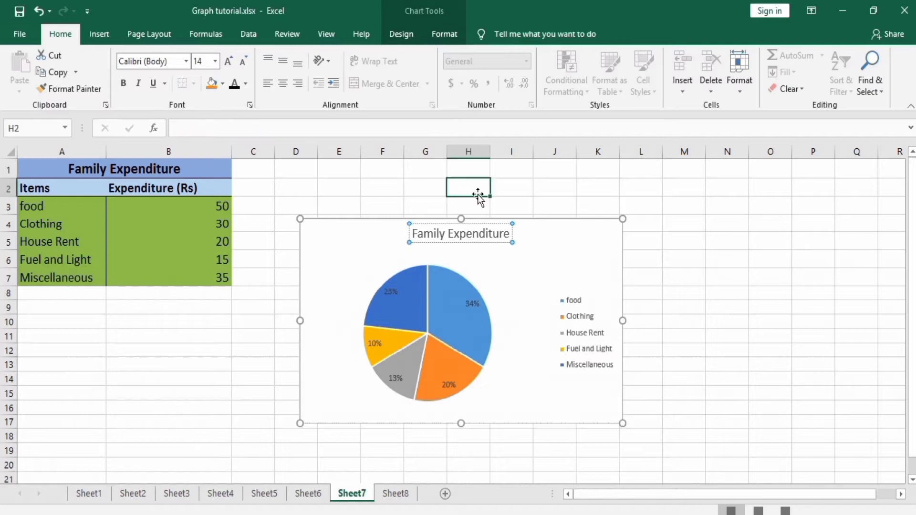
pyautogui.click(462, 234)
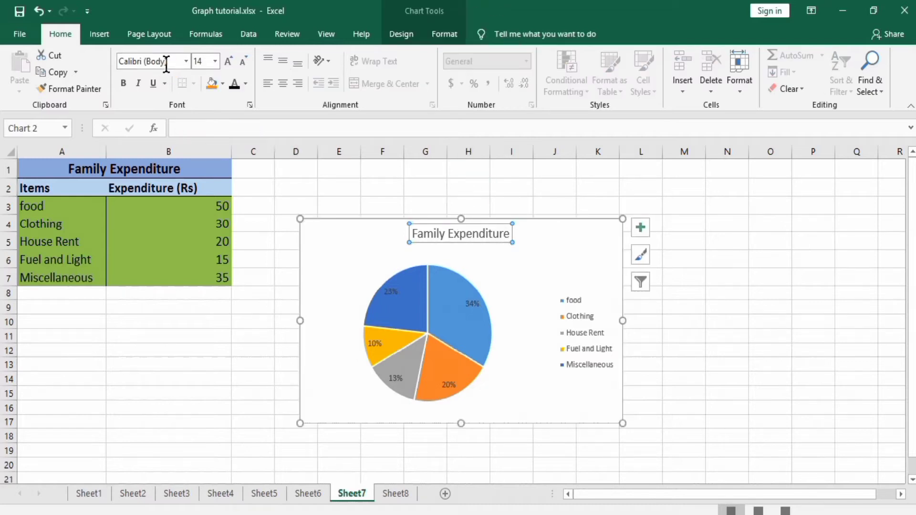
pyautogui.click(216, 62)
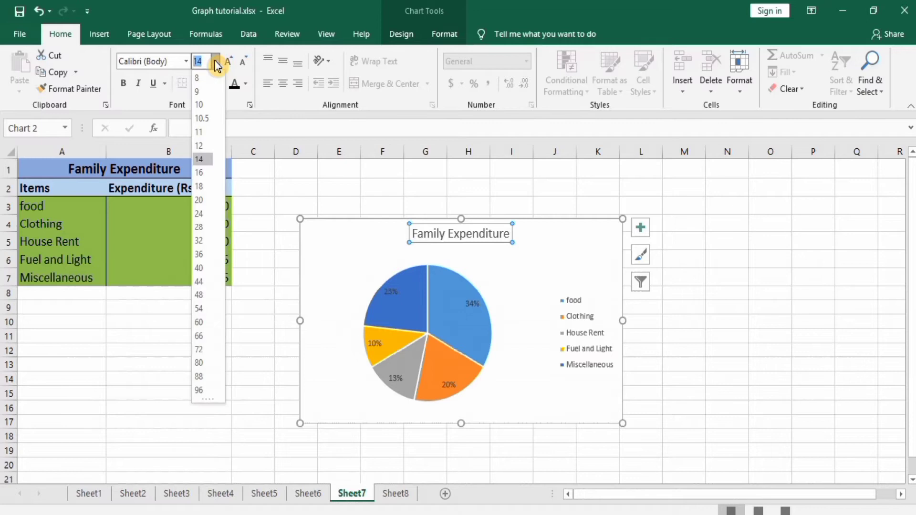
pyautogui.click(201, 201)
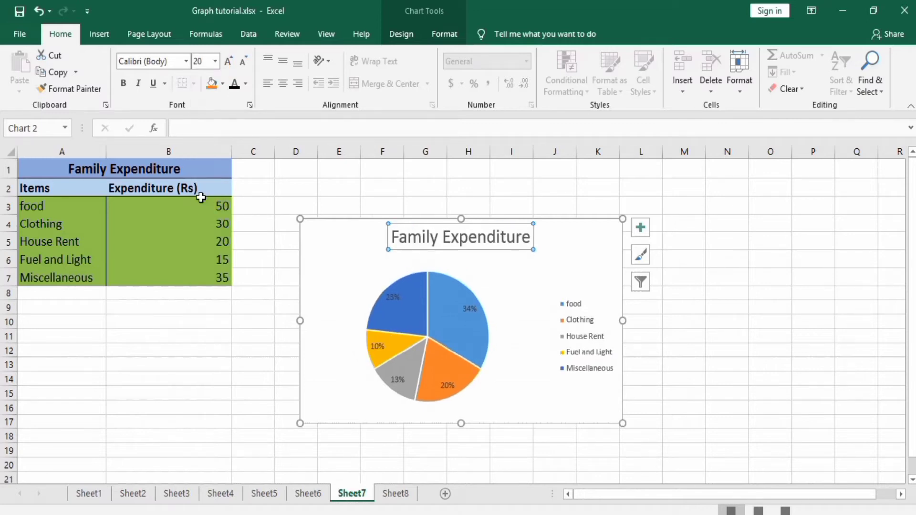
pyautogui.click(124, 84)
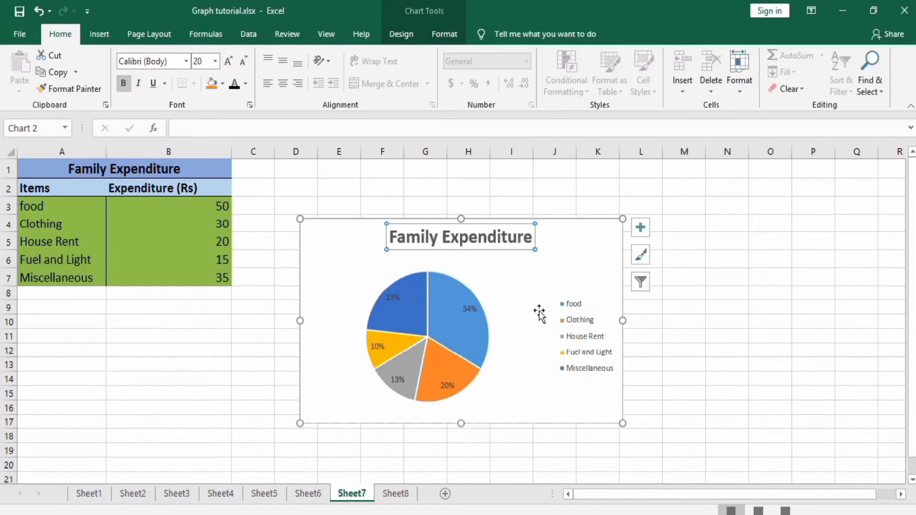
# Open the data series formatting options for the pie and select only the Miscellaneous slice
pyautogui.click(451, 310)
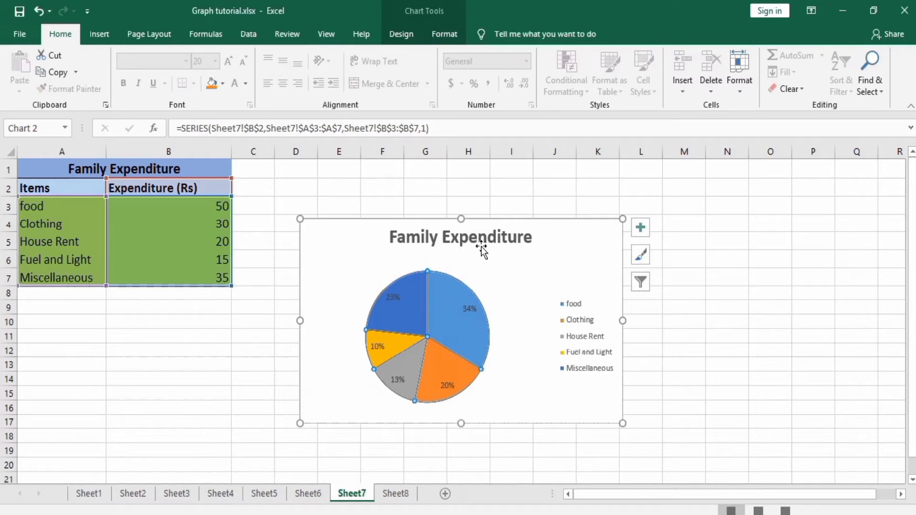
pyautogui.moveTo(440, 313)
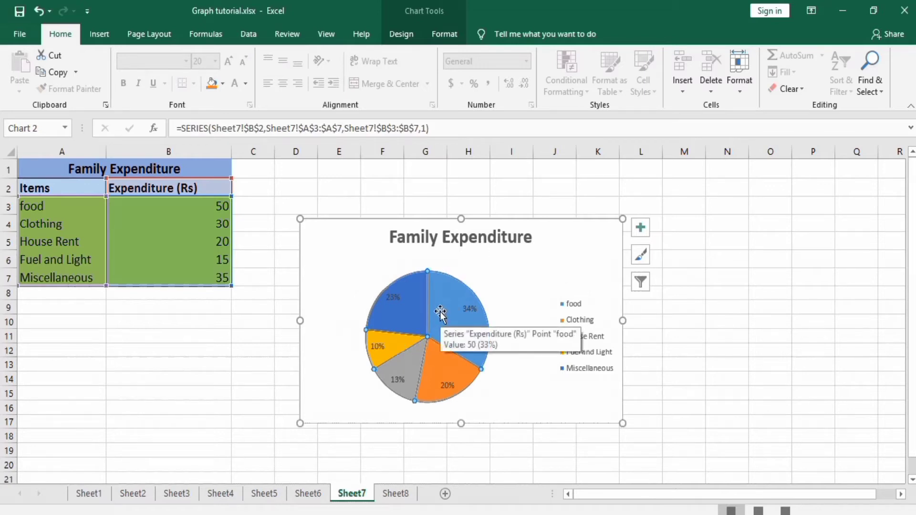
pyautogui.rightClick(441, 316)
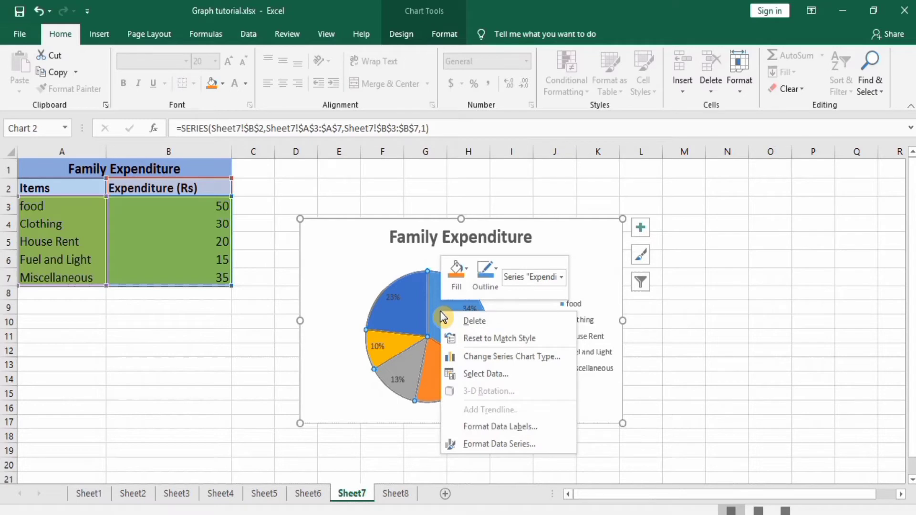
pyautogui.click(493, 444)
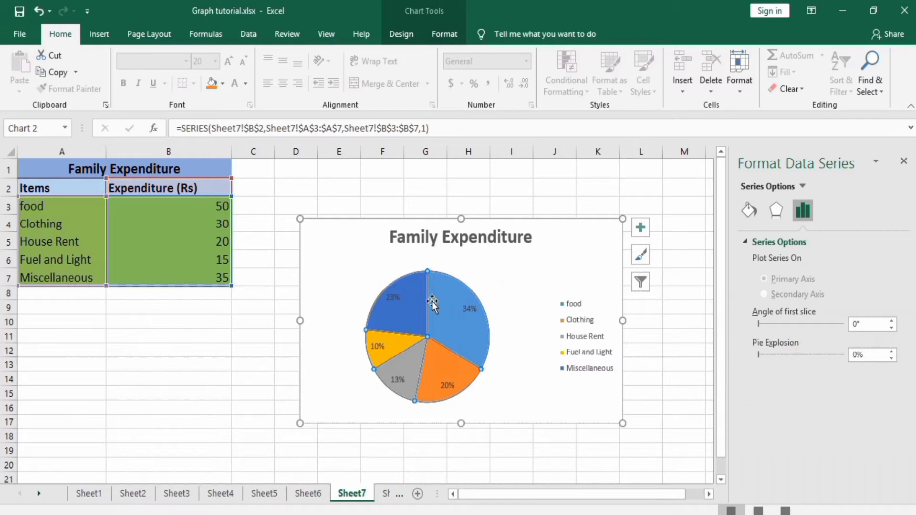
pyautogui.moveTo(407, 298)
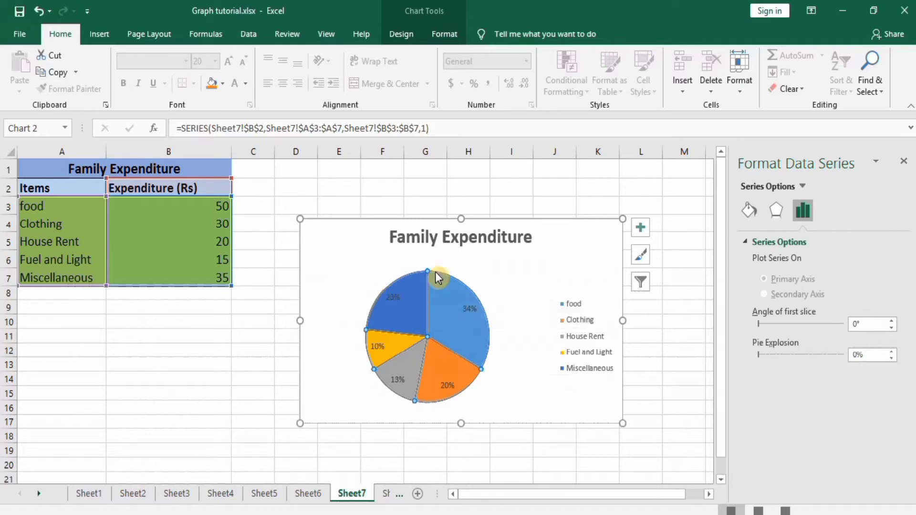
pyautogui.click(252, 315)
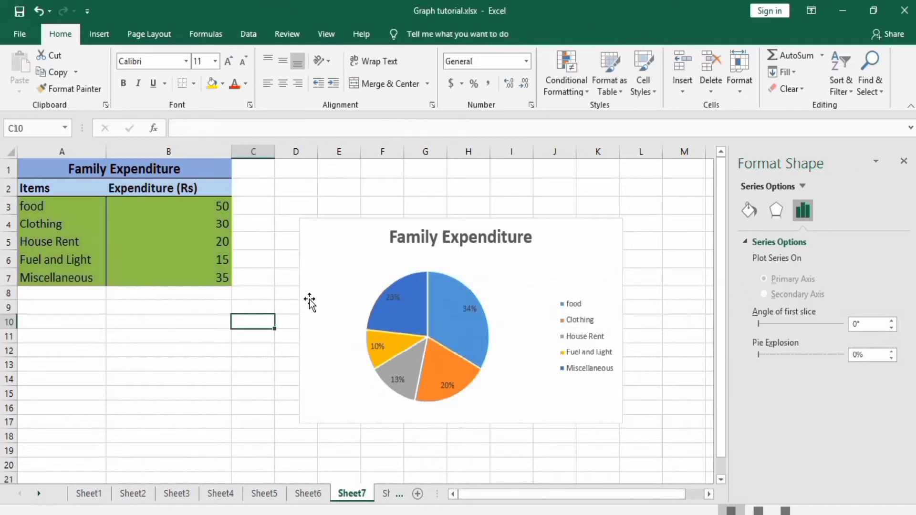
pyautogui.click(412, 299)
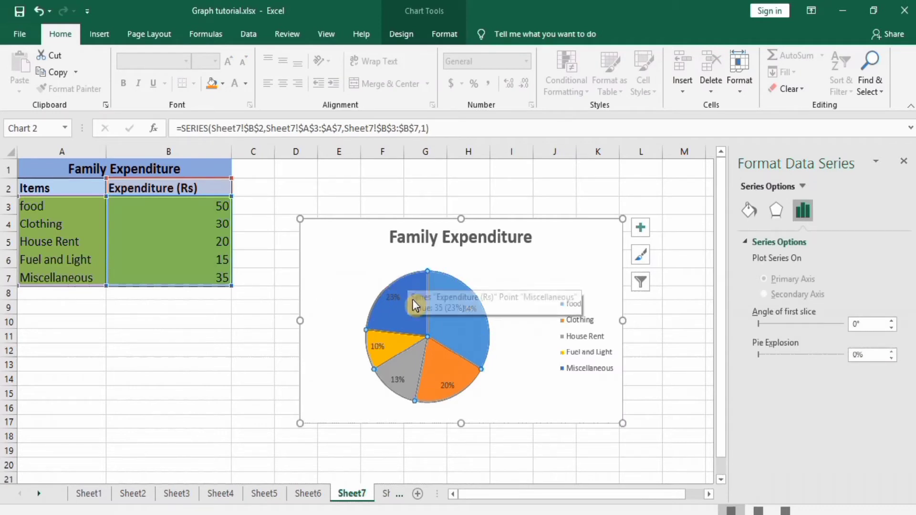
pyautogui.moveTo(404, 291)
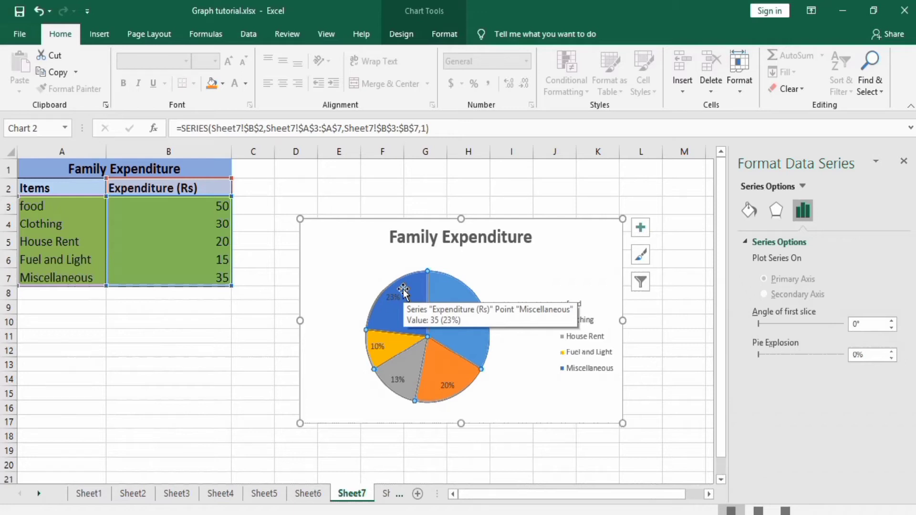
pyautogui.click(403, 291)
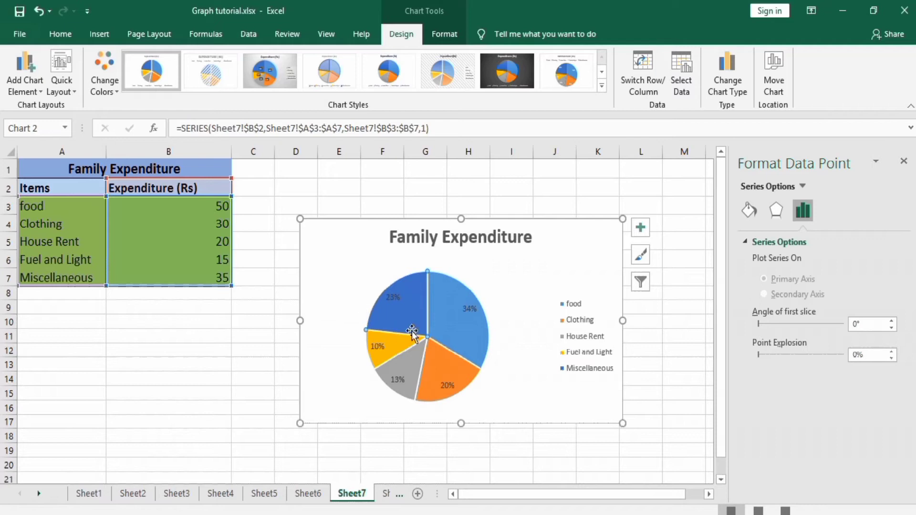
# Pull the Miscellaneous slice out of the pie with a point explosion of 20%
pyautogui.click(892, 352)
pyautogui.click(892, 352)
pyautogui.click(892, 352)
pyautogui.click(892, 352)
pyautogui.click(892, 352)
pyautogui.click(892, 352)
pyautogui.click(892, 352)
pyautogui.click(892, 352)
pyautogui.click(892, 352)
pyautogui.click(892, 352)
pyautogui.click(892, 352)
pyautogui.click(892, 352)
pyautogui.click(892, 352)
pyautogui.click(892, 352)
pyautogui.click(892, 352)
pyautogui.click(892, 352)
pyautogui.click(892, 352)
pyautogui.click(892, 352)
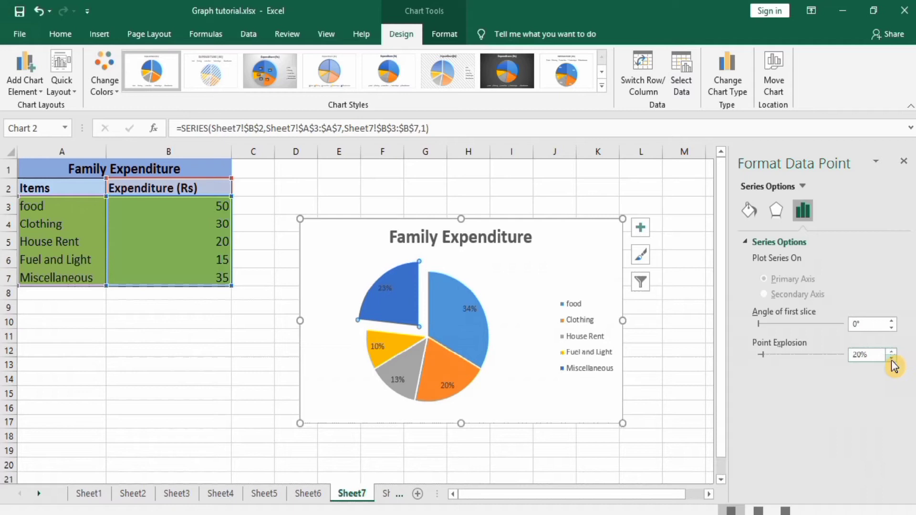
# Reduce the Miscellaneous slice's point explosion to 0%
pyautogui.click(891, 358)
pyautogui.click(891, 358)
pyautogui.click(891, 357)
pyautogui.click(891, 358)
pyautogui.click(891, 358)
pyautogui.click(891, 358)
pyautogui.click(891, 357)
pyautogui.click(891, 358)
pyautogui.click(891, 357)
pyautogui.click(891, 357)
pyautogui.click(891, 358)
pyautogui.click(891, 358)
pyautogui.click(891, 358)
pyautogui.click(891, 358)
pyautogui.click(891, 358)
pyautogui.click(891, 357)
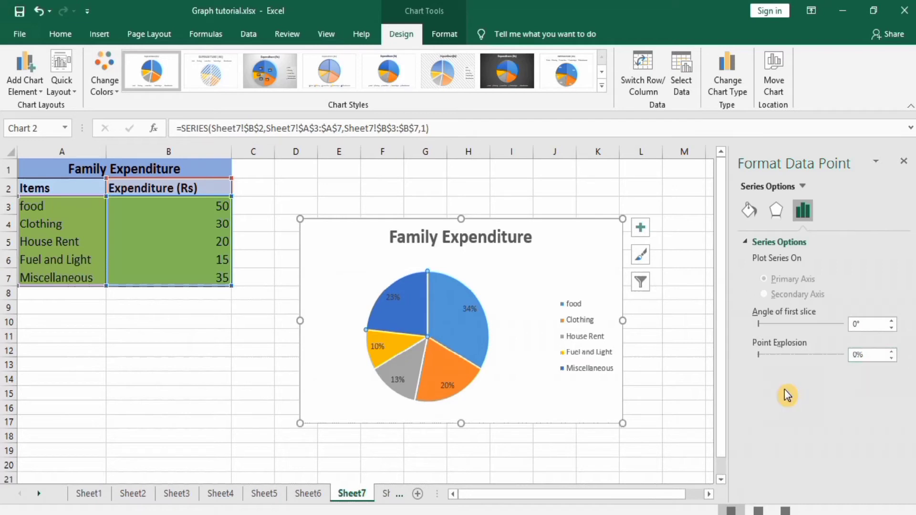
# Check the fill options available for the Miscellaneous slice and deselect the chart
pyautogui.click(751, 210)
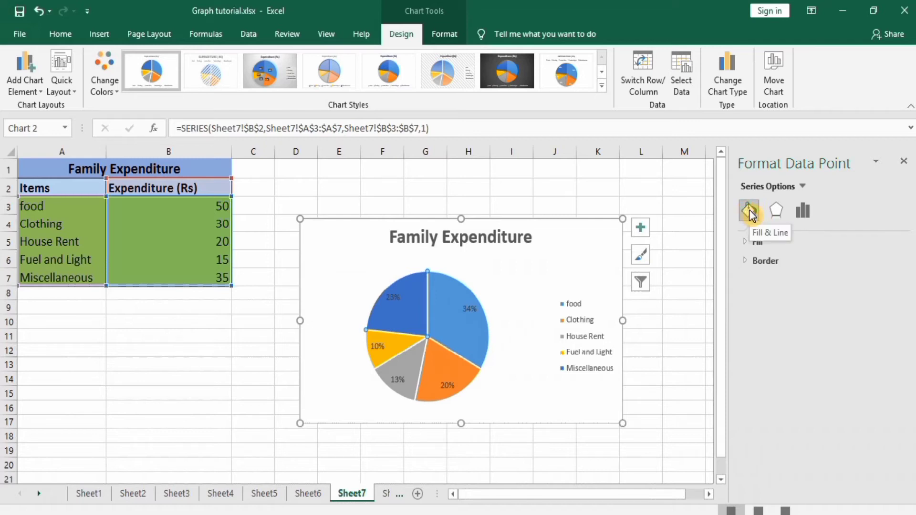
pyautogui.click(759, 242)
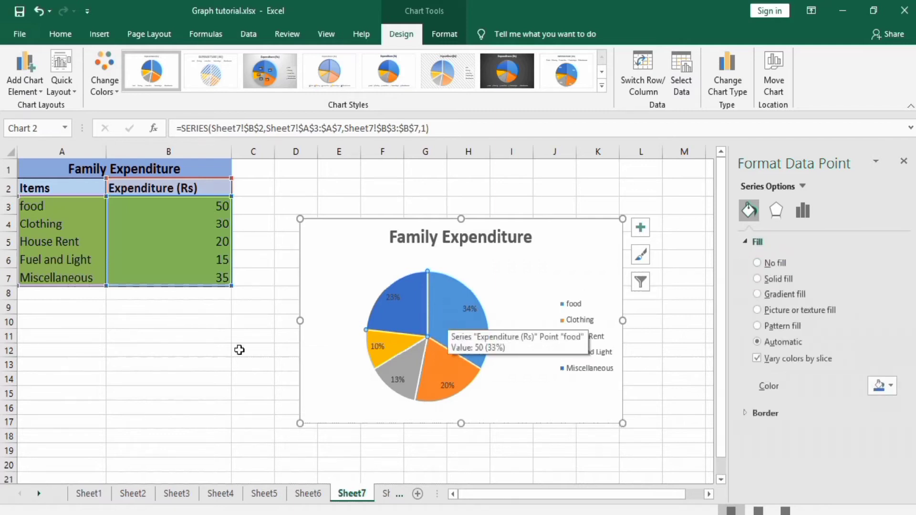
pyautogui.click(253, 353)
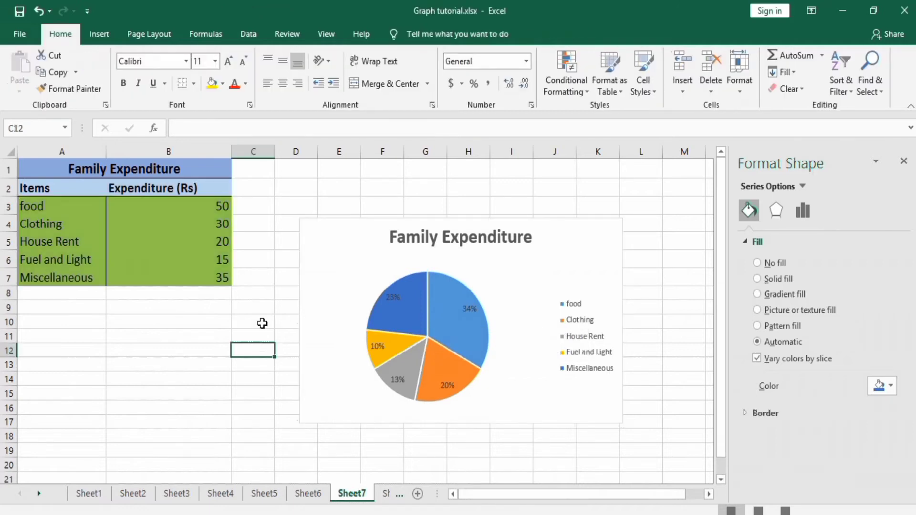
# Look through the colour palettes offered for the whole pie without applying one
pyautogui.click(415, 305)
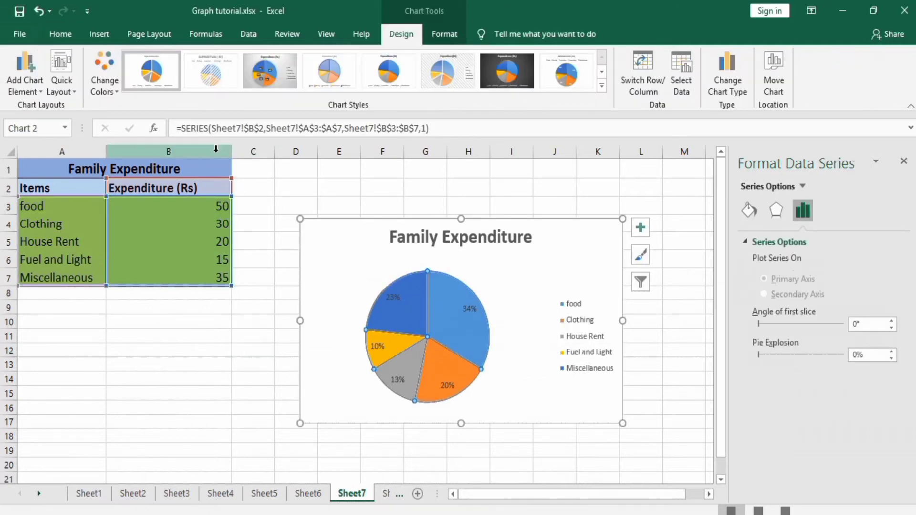
pyautogui.click(118, 98)
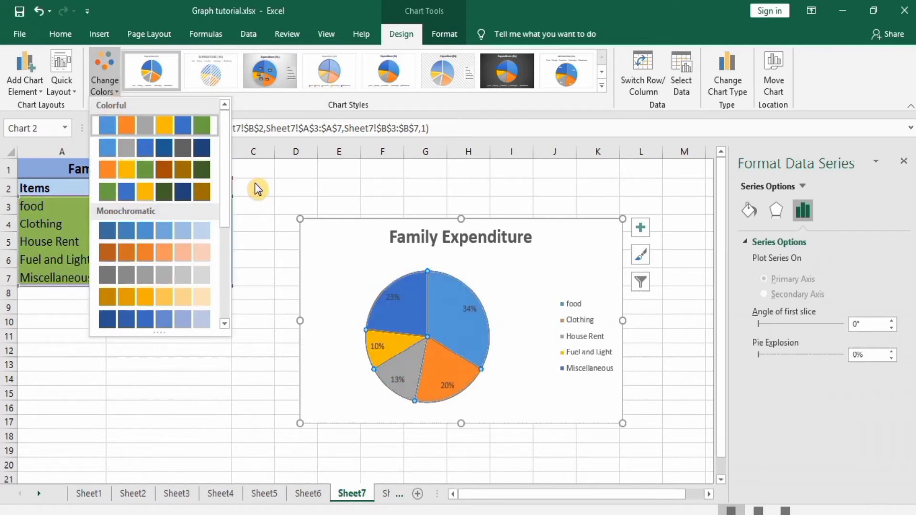
pyautogui.press('Escape')
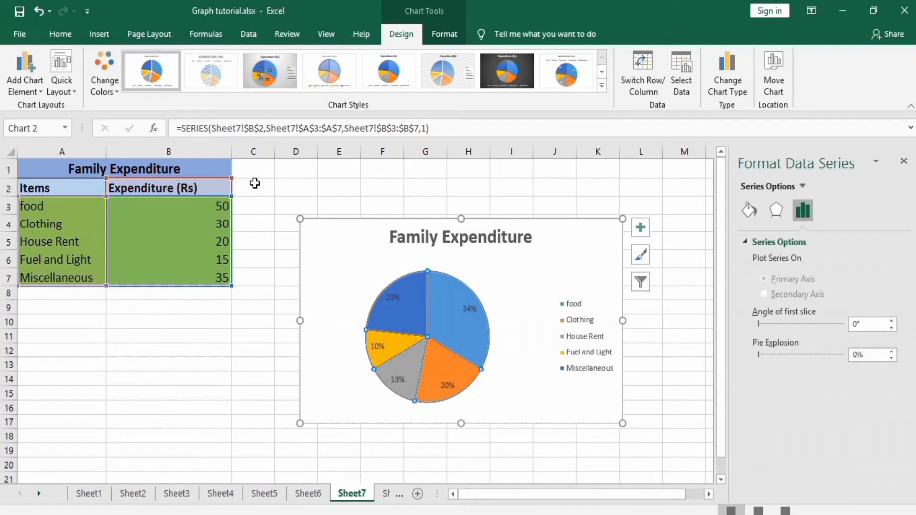
# Select only the food slice of the pie and give it a solid green fill
pyautogui.click(448, 296)
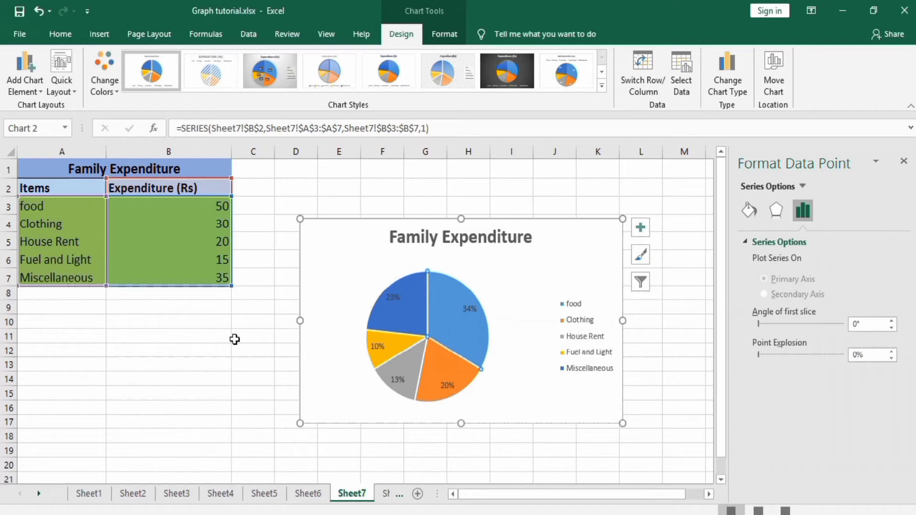
pyautogui.click(266, 328)
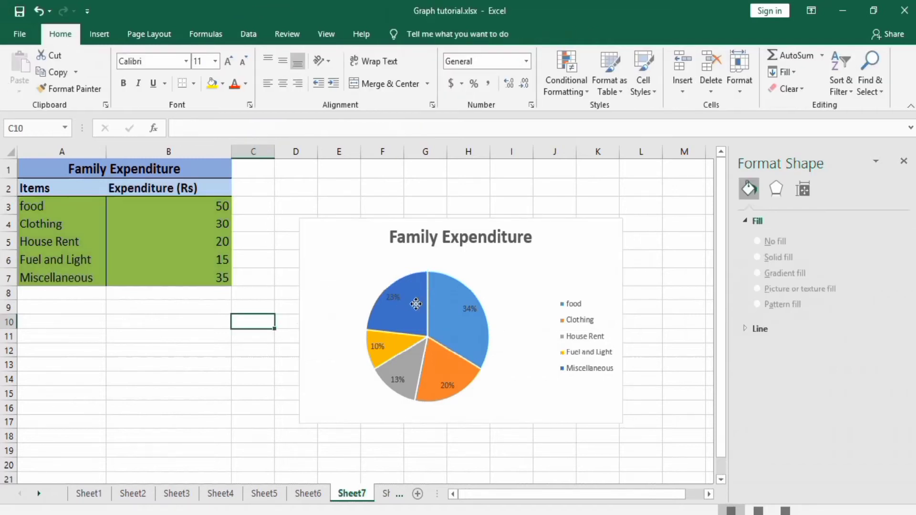
pyautogui.click(422, 306)
pyautogui.click(451, 308)
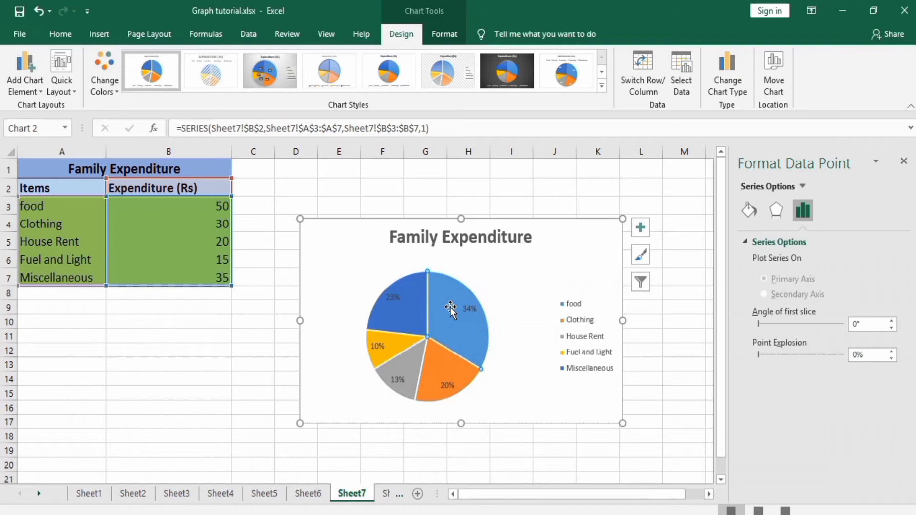
pyautogui.click(748, 211)
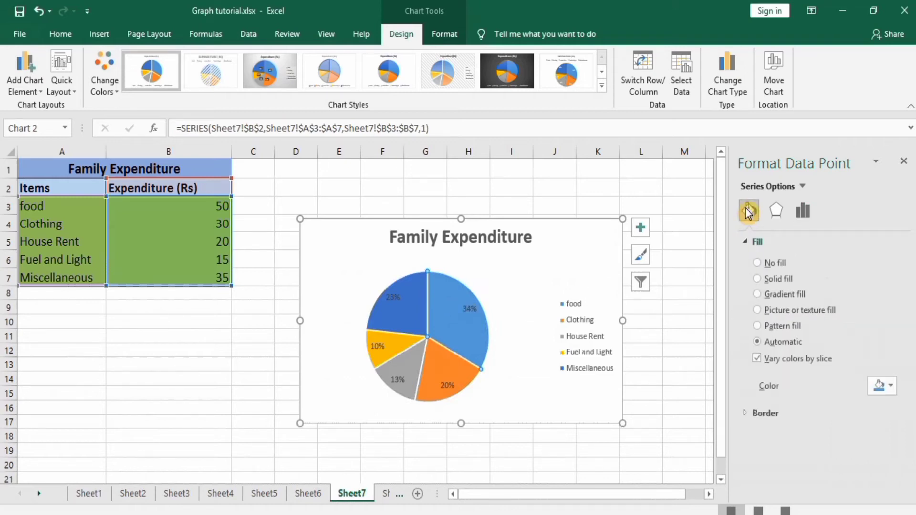
pyautogui.click(891, 387)
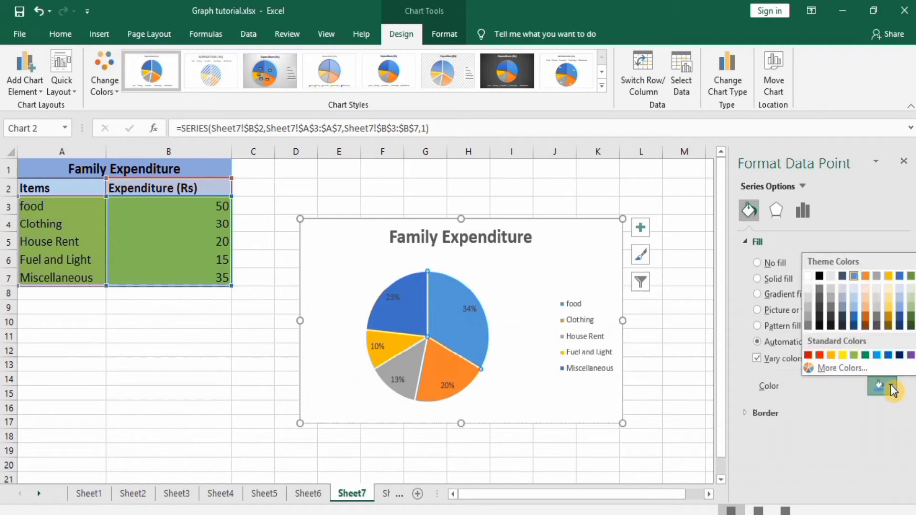
pyautogui.click(866, 355)
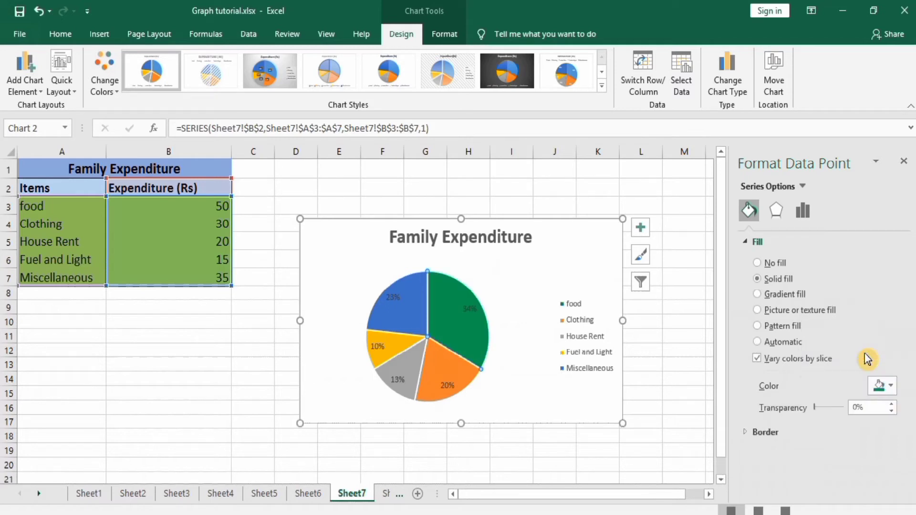
# Fill the Clothing slice with solid red
pyautogui.click(444, 361)
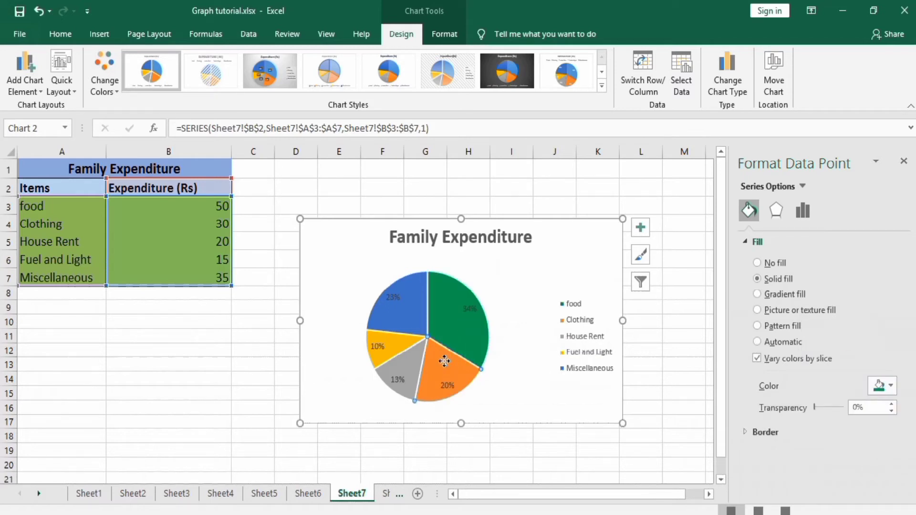
pyautogui.click(879, 386)
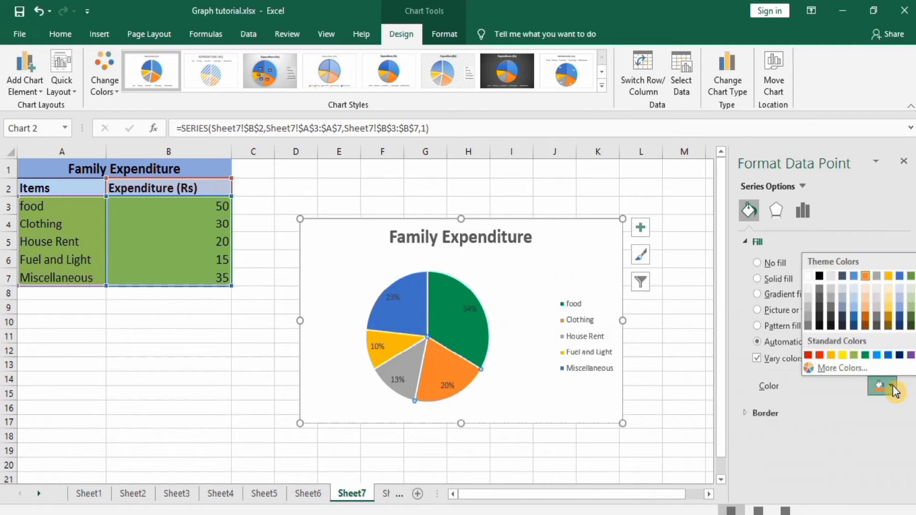
pyautogui.click(808, 355)
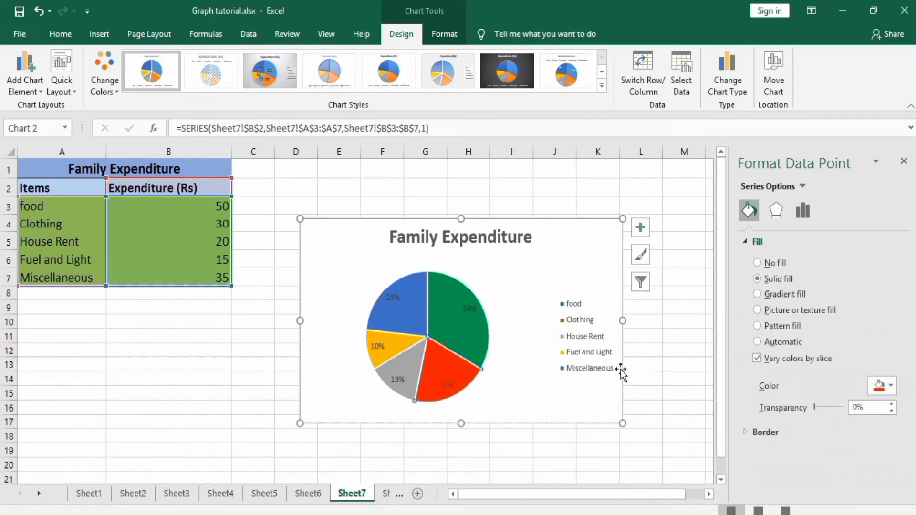
# Try a dark blue fill on the Miscellaneous slice, settle on solid purple, and deselect the chart
pyautogui.click(405, 313)
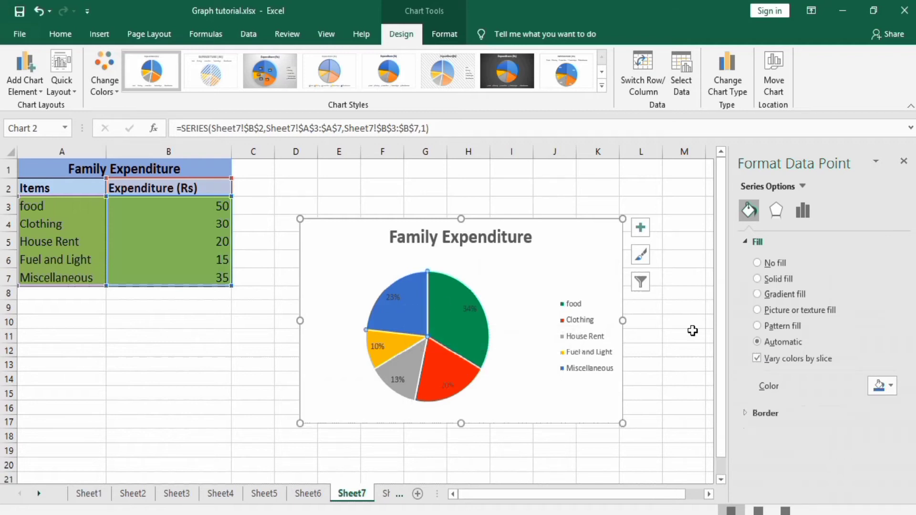
pyautogui.click(890, 386)
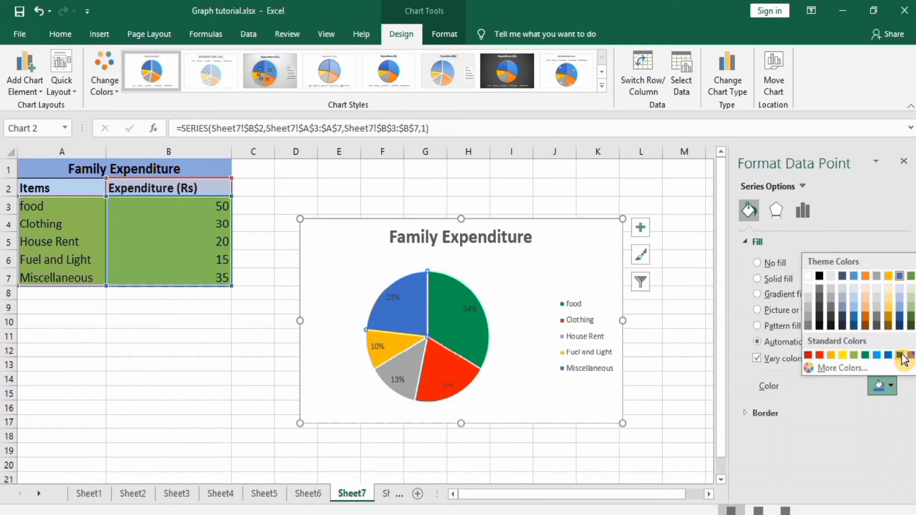
pyautogui.click(900, 355)
pyautogui.click(891, 386)
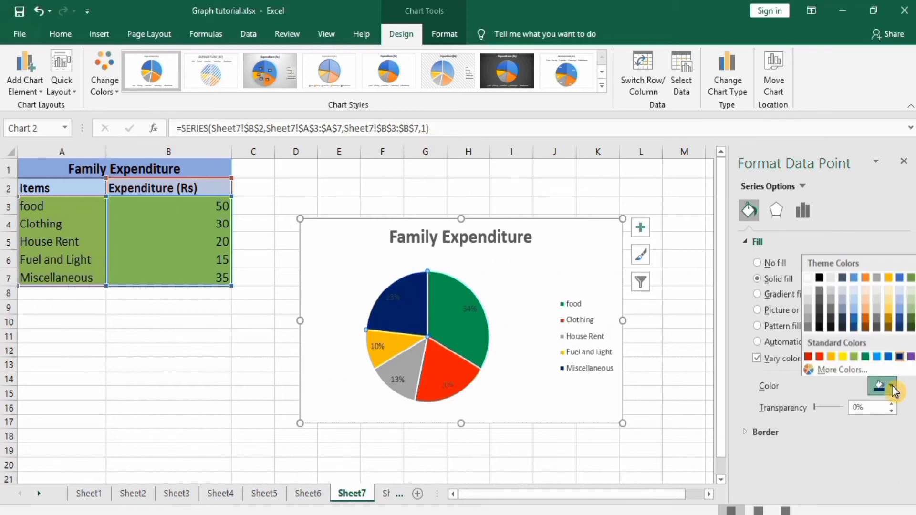
pyautogui.click(912, 356)
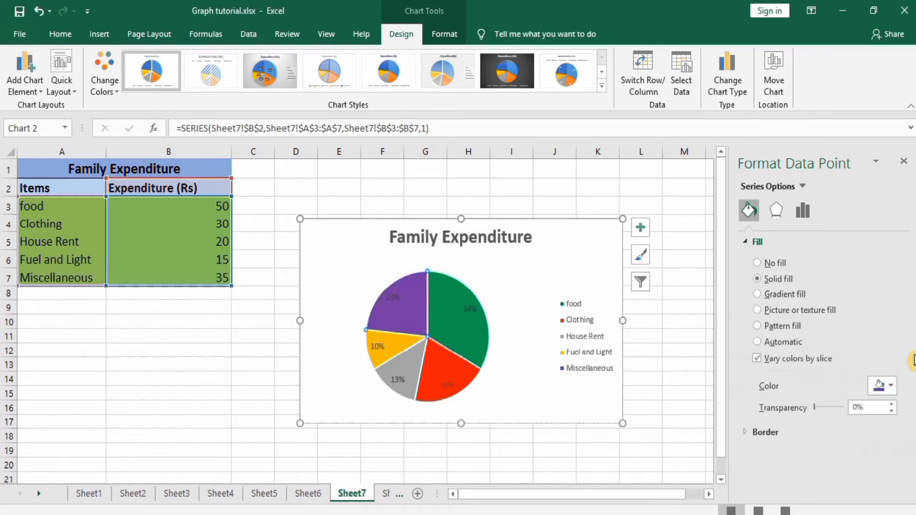
pyautogui.click(684, 344)
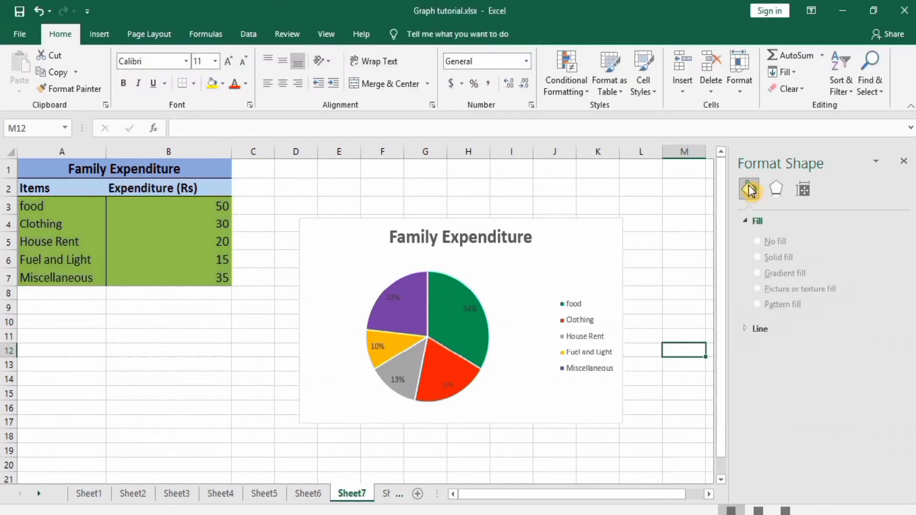
# Give all slices of the pie a solid black border line and deselect the chart
pyautogui.click(757, 330)
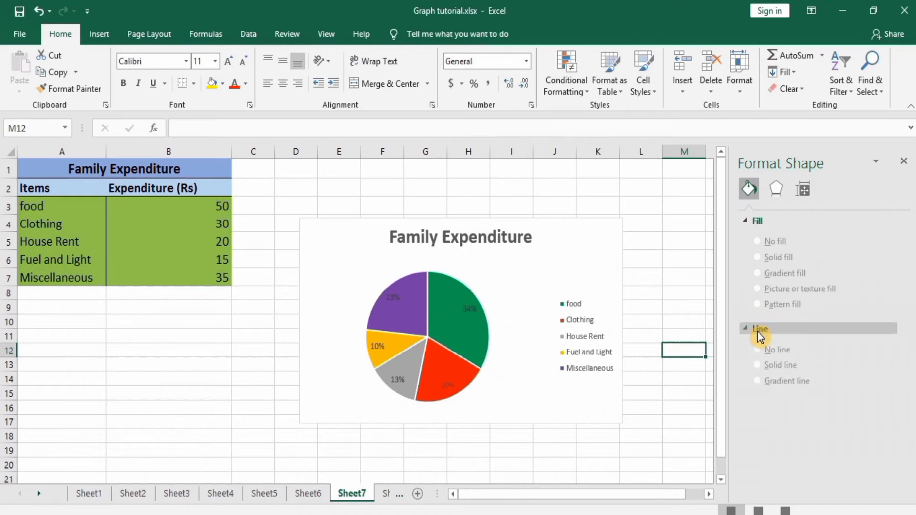
pyautogui.click(420, 303)
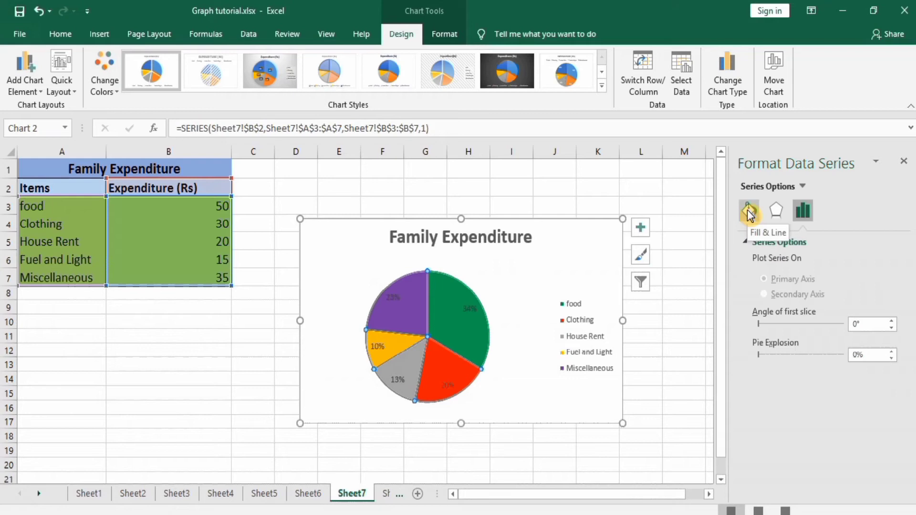
pyautogui.click(747, 210)
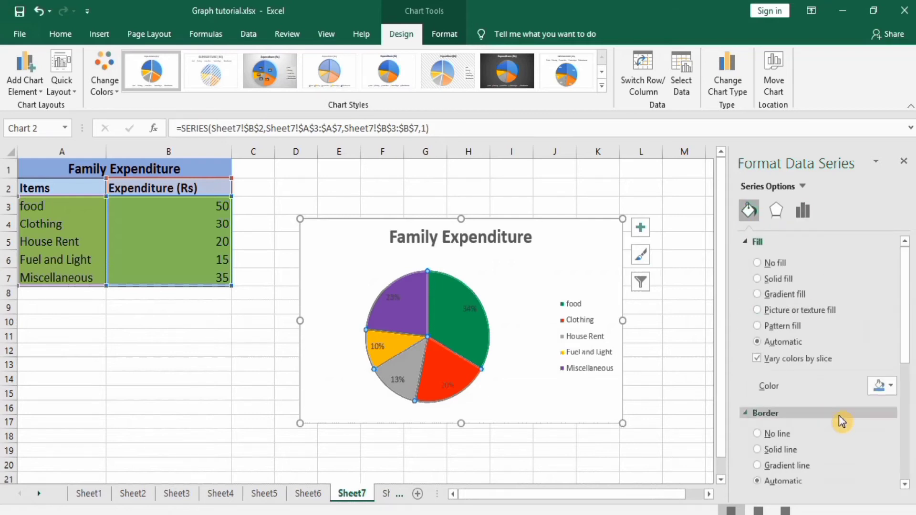
pyautogui.moveTo(906, 302); pyautogui.dragTo(903, 368)
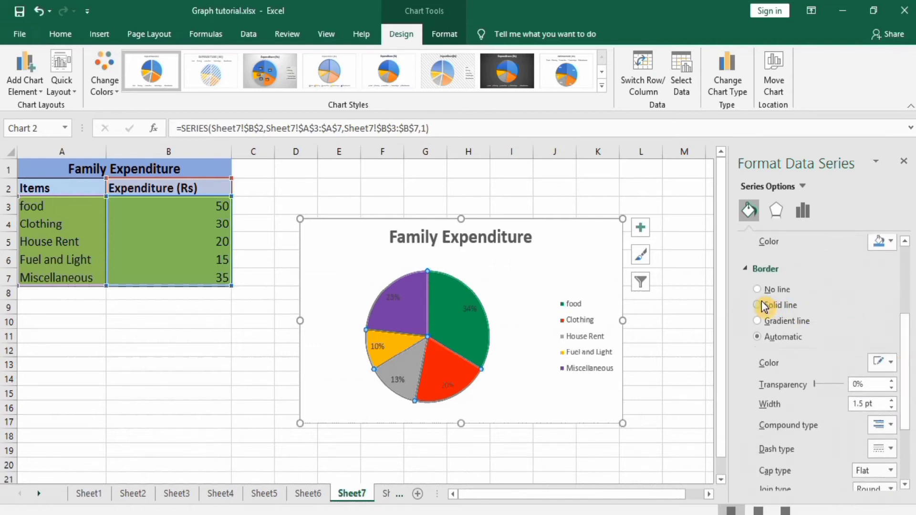
pyautogui.click(757, 305)
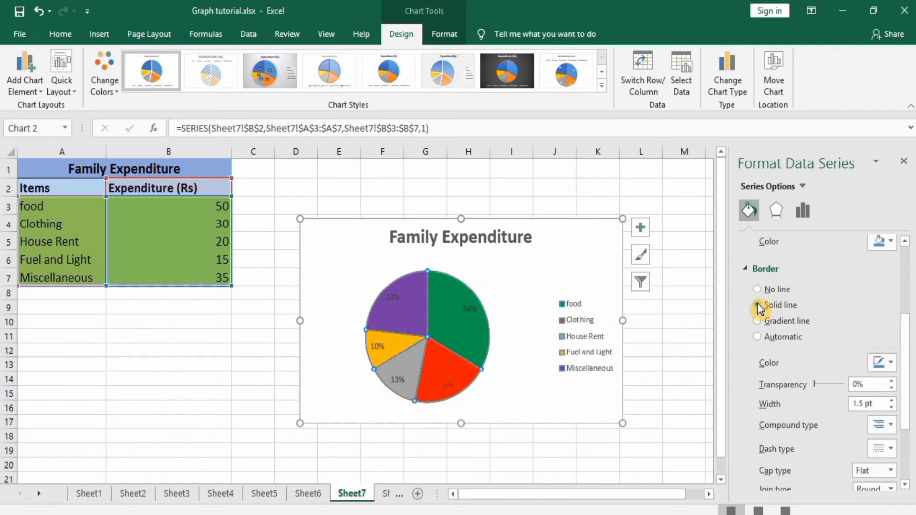
pyautogui.click(890, 363)
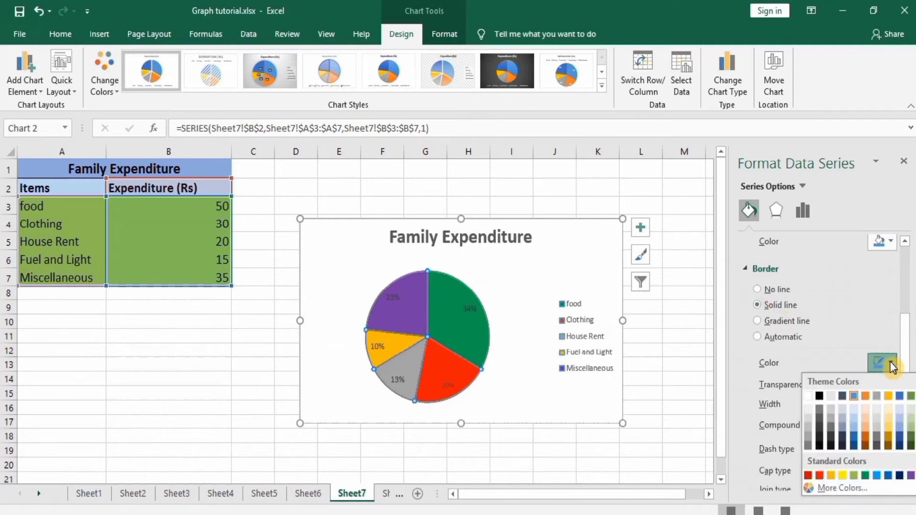
pyautogui.click(819, 396)
pyautogui.moveTo(906, 346); pyautogui.dragTo(911, 275)
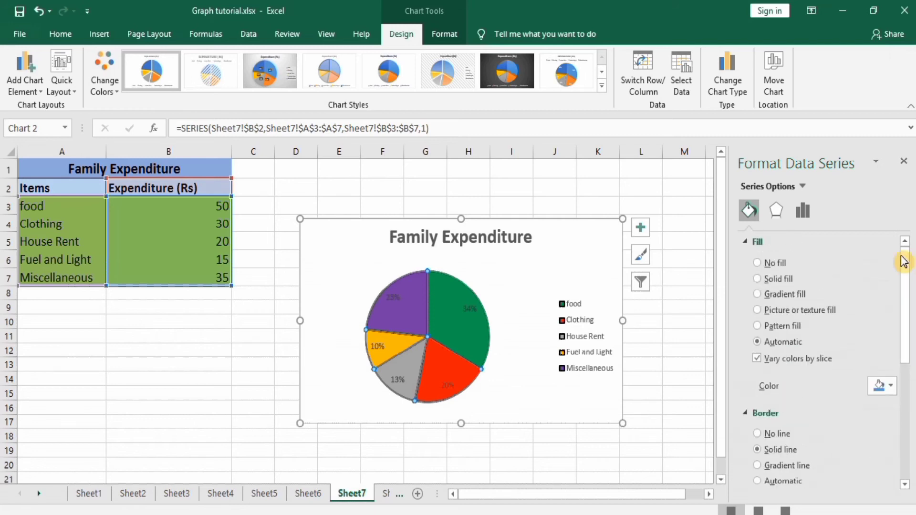
pyautogui.click(648, 355)
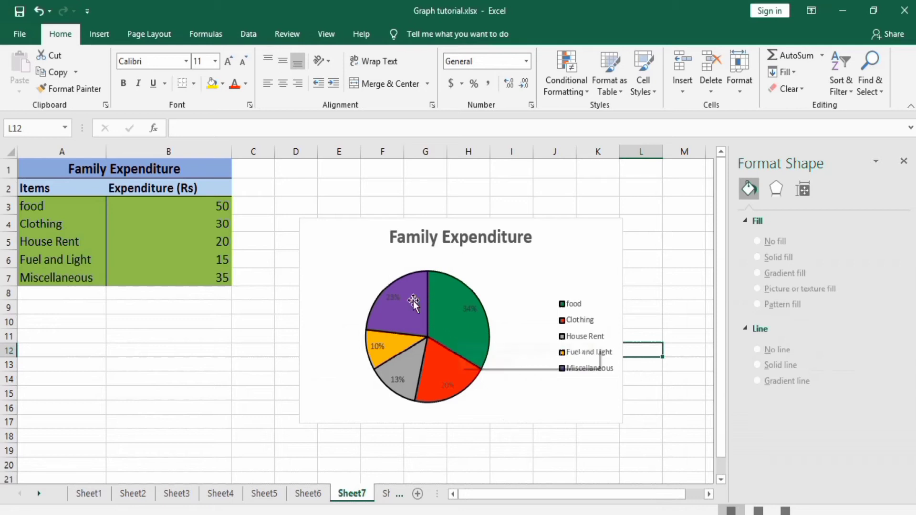
# Select all data labels on the pie and bring up their label formatting options
pyautogui.moveTo(419, 299)
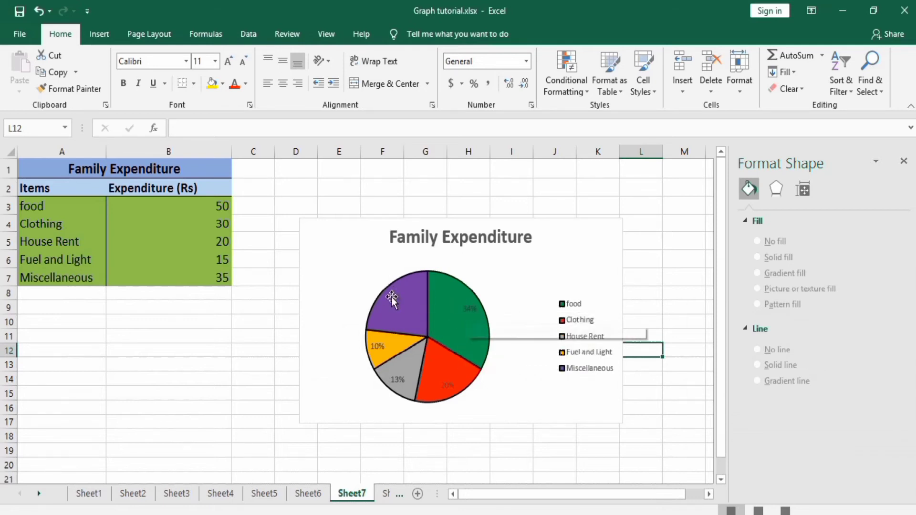
pyautogui.click(466, 308)
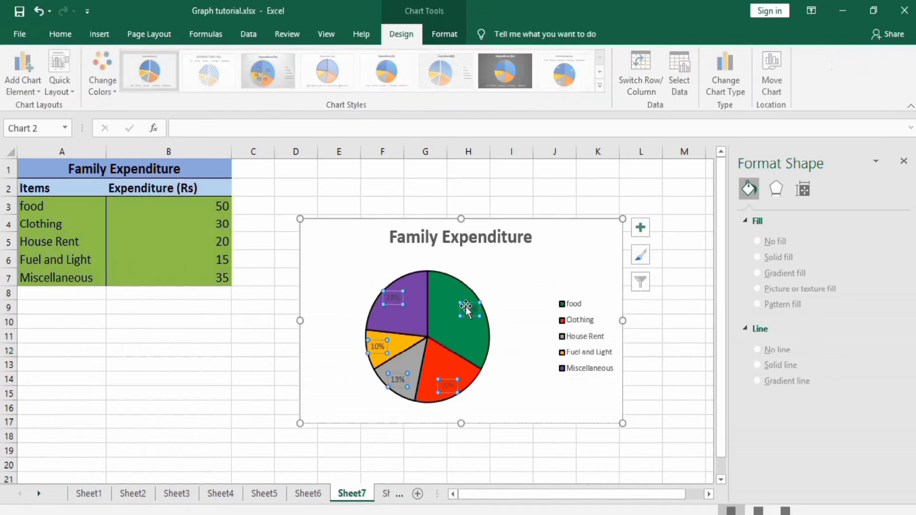
pyautogui.rightClick(466, 309)
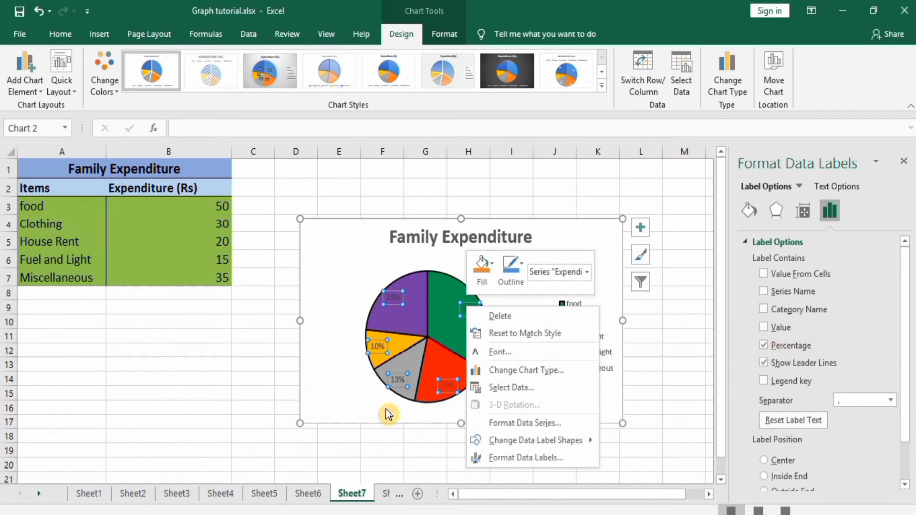
pyautogui.press('Escape')
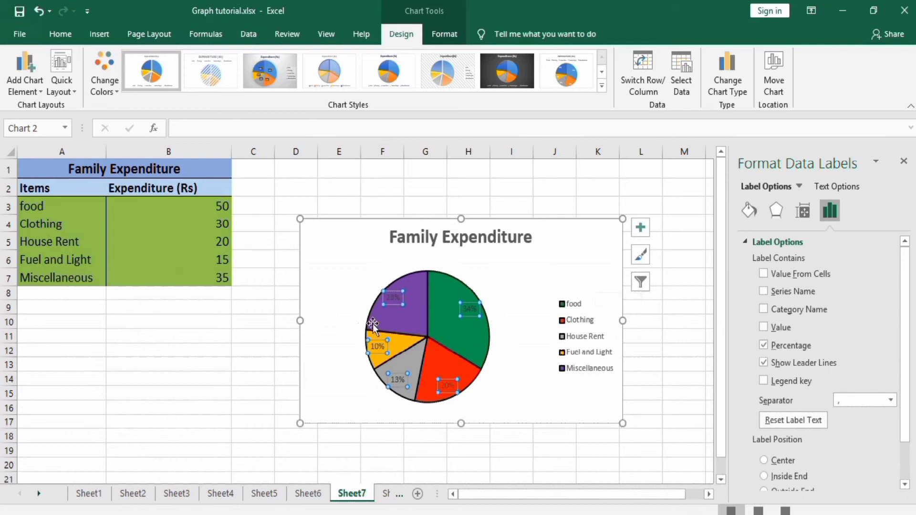
# Try showing values on the pie's data labels, alongside percentages and alone, and return to percentages only
pyautogui.click(764, 327)
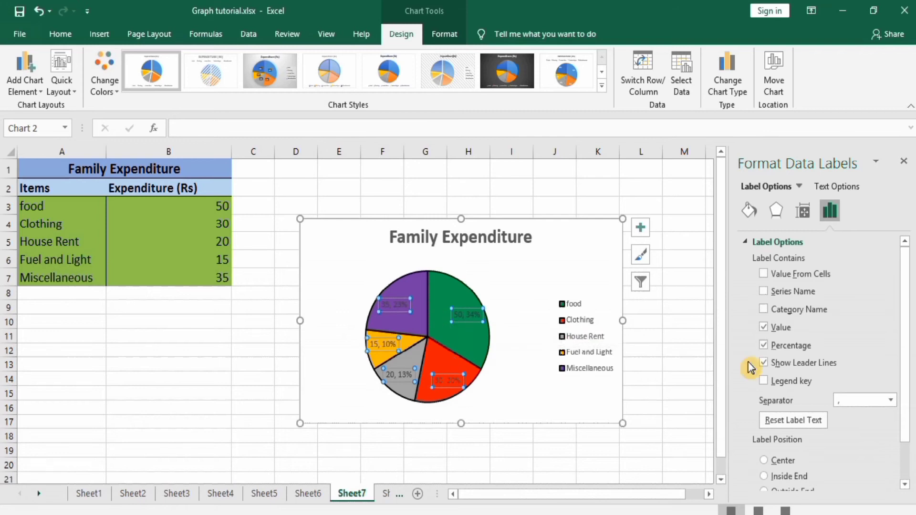
pyautogui.click(764, 345)
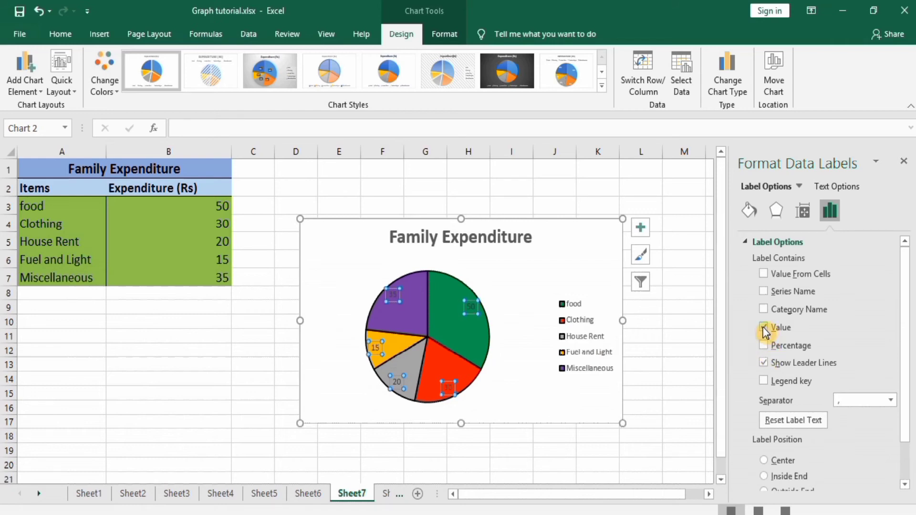
pyautogui.click(763, 328)
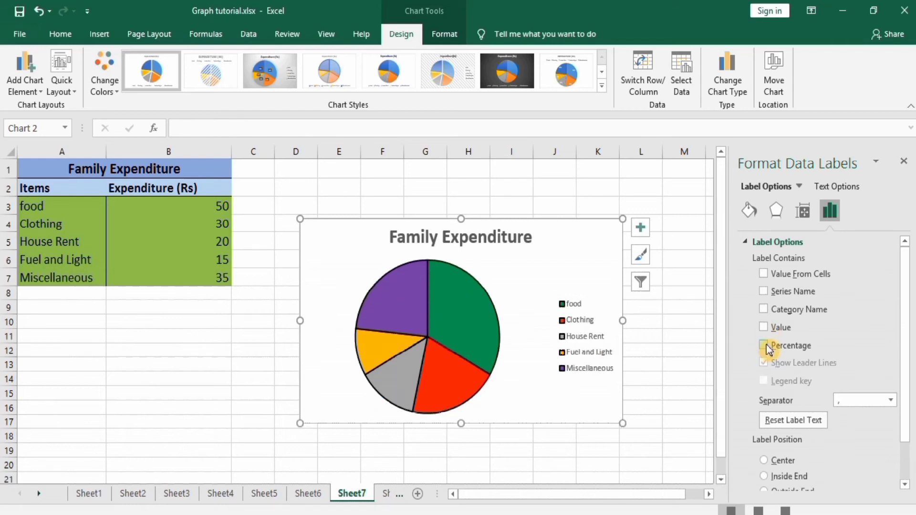
pyautogui.click(764, 345)
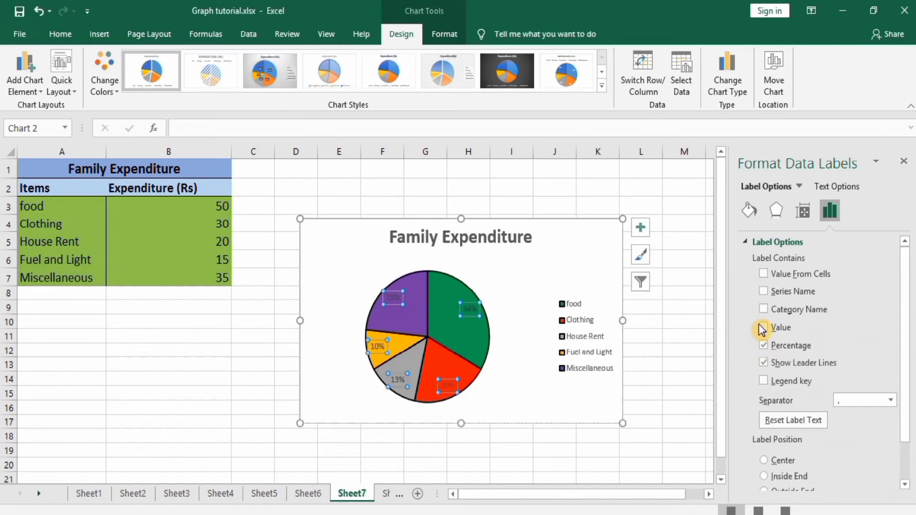
pyautogui.click(763, 328)
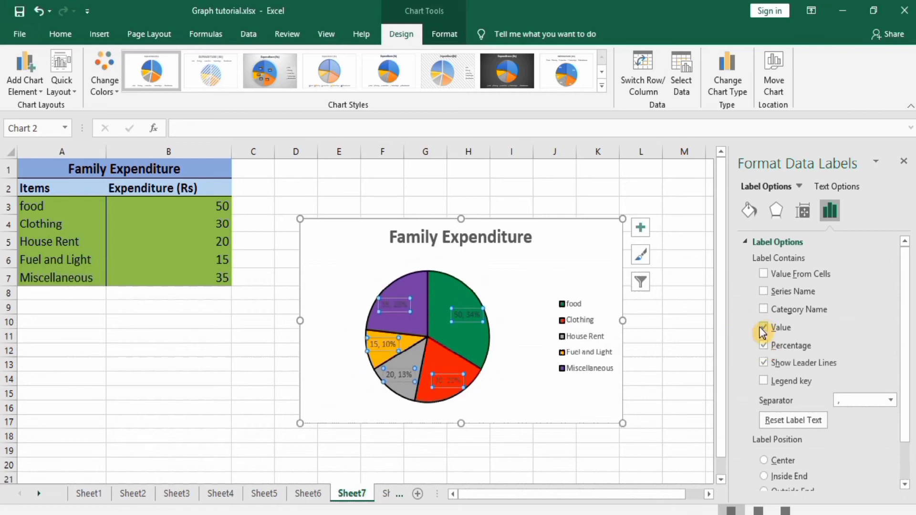
pyautogui.click(763, 327)
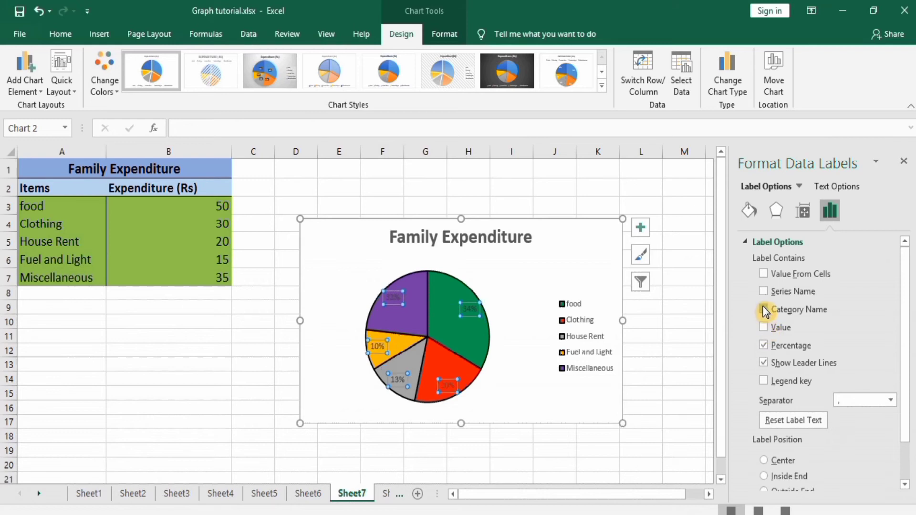
# Add category names to the pie's data labels and enlarge the chart area upward, downward and toward the table
pyautogui.click(764, 310)
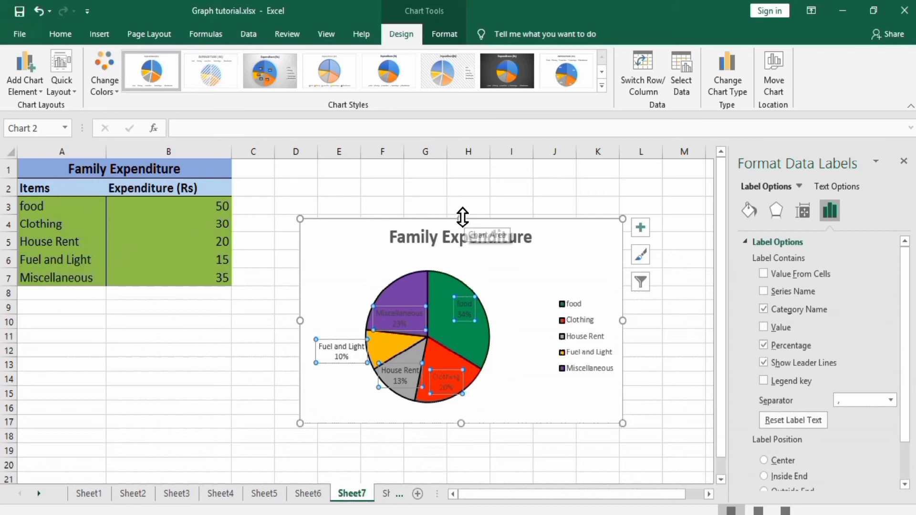
pyautogui.moveTo(463, 216); pyautogui.dragTo(462, 191)
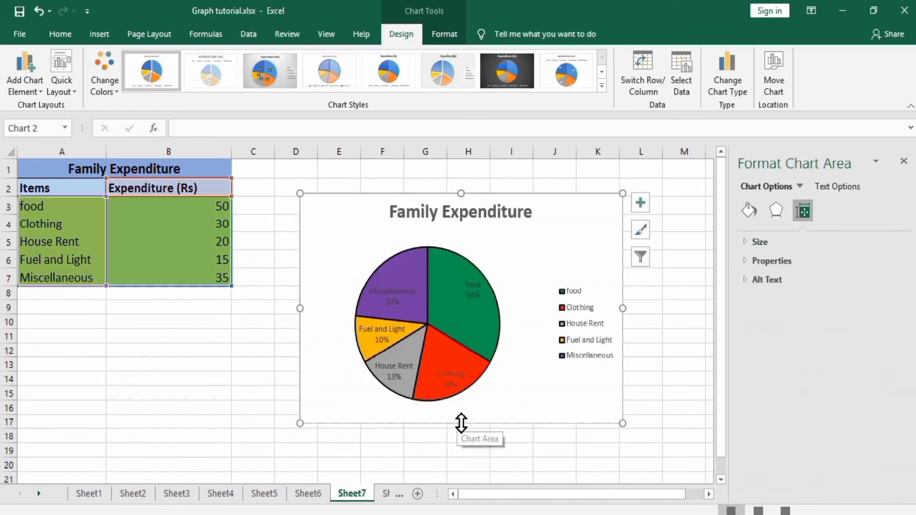
pyautogui.moveTo(461, 424); pyautogui.dragTo(463, 450)
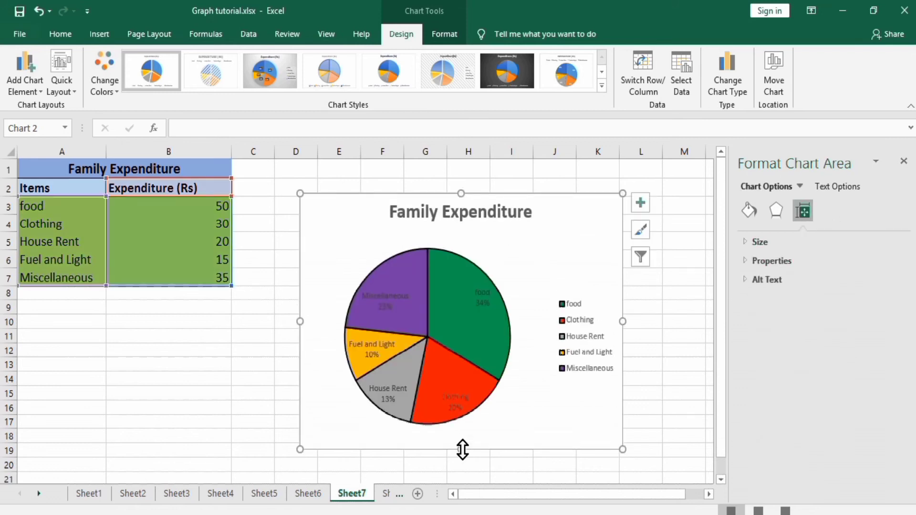
pyautogui.moveTo(298, 323); pyautogui.dragTo(260, 319)
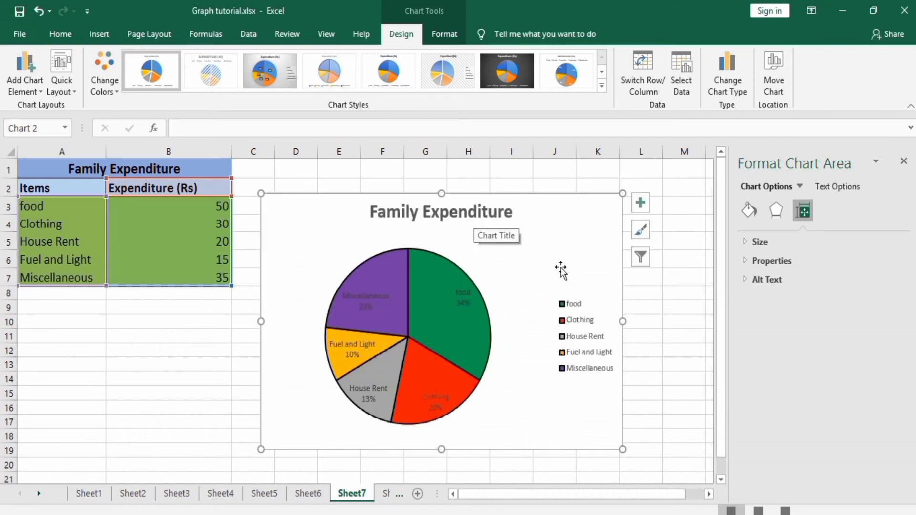
# Shift the legend closer to the pie and make it taller and slightly wider
pyautogui.click(575, 336)
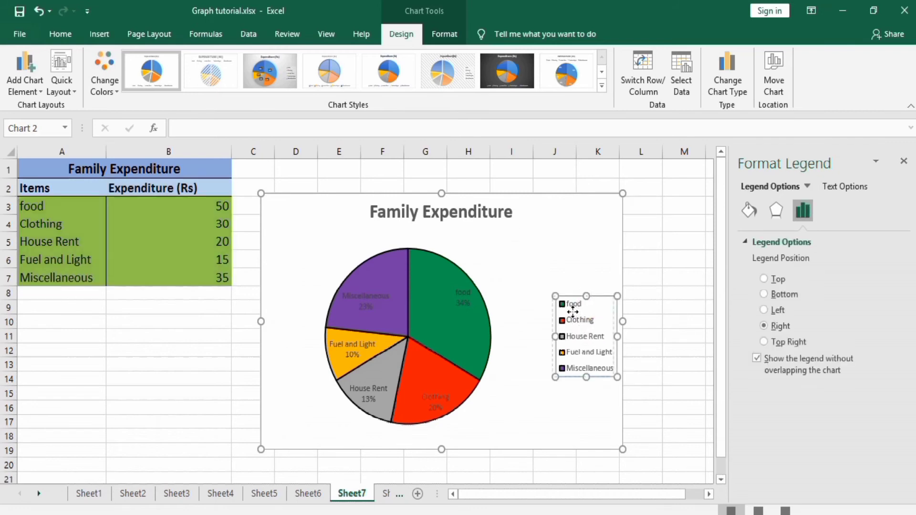
pyautogui.moveTo(558, 311); pyautogui.dragTo(566, 274)
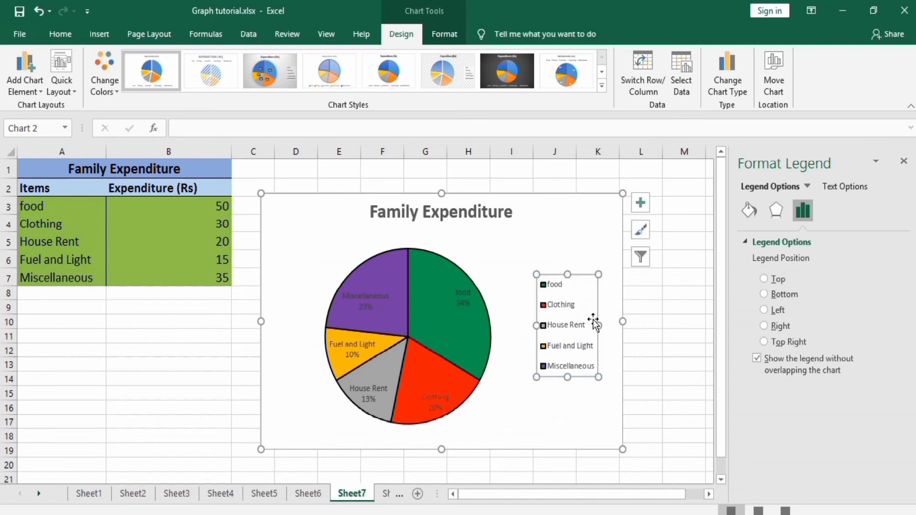
pyautogui.moveTo(599, 325); pyautogui.dragTo(608, 324)
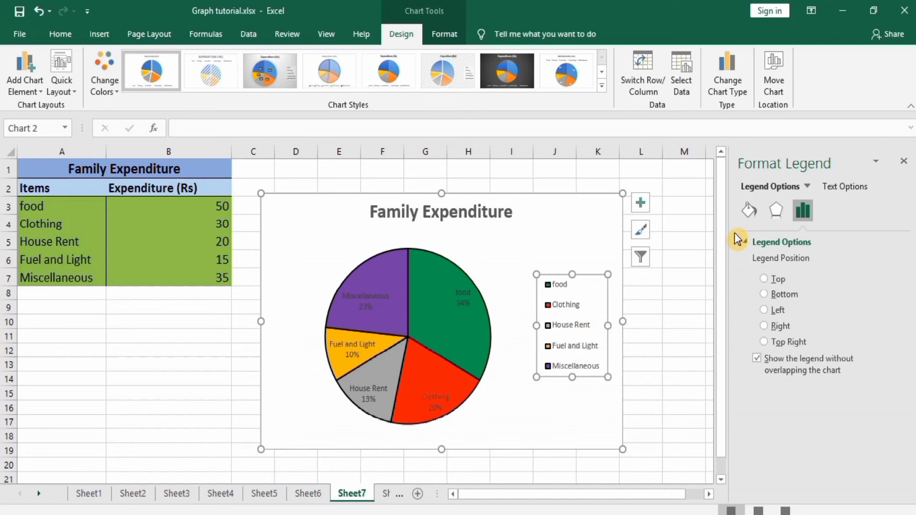
# Apply the top-right inner shadow preset to all pie slices and deselect the chart
pyautogui.click(408, 284)
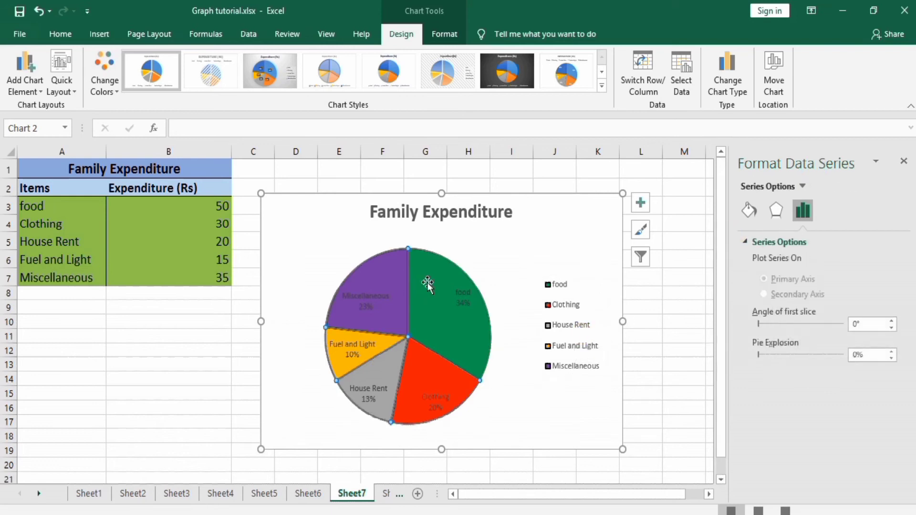
pyautogui.click(776, 213)
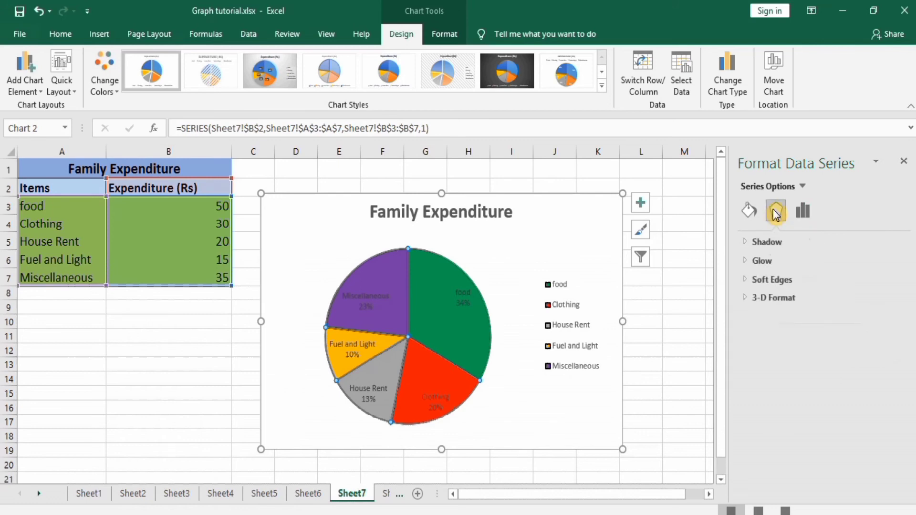
pyautogui.click(766, 242)
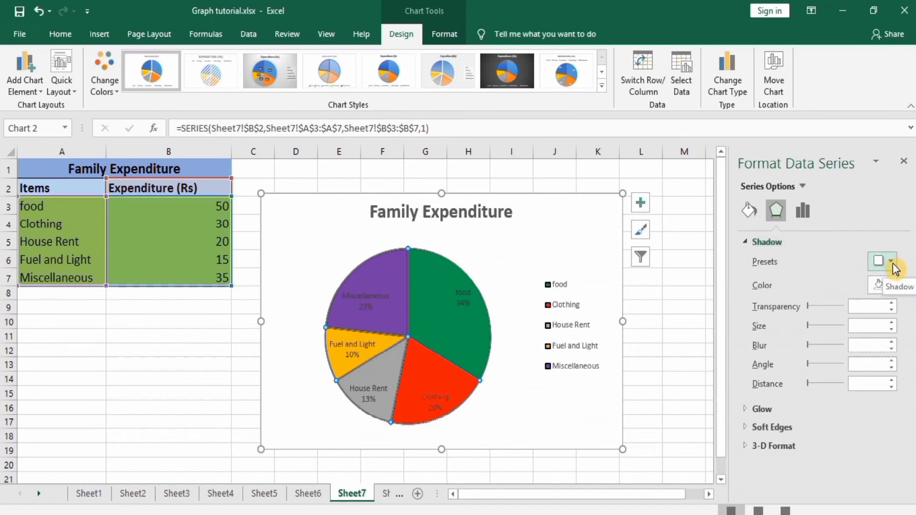
pyautogui.click(889, 260)
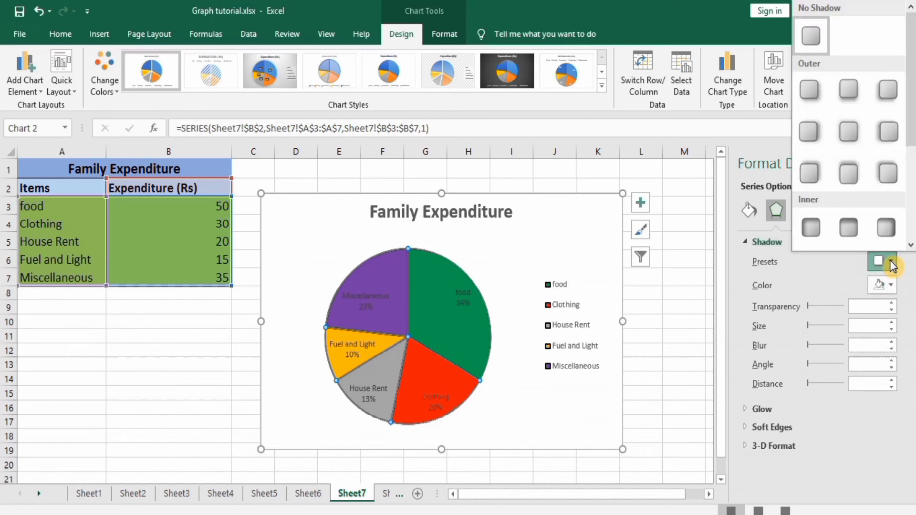
pyautogui.click(888, 229)
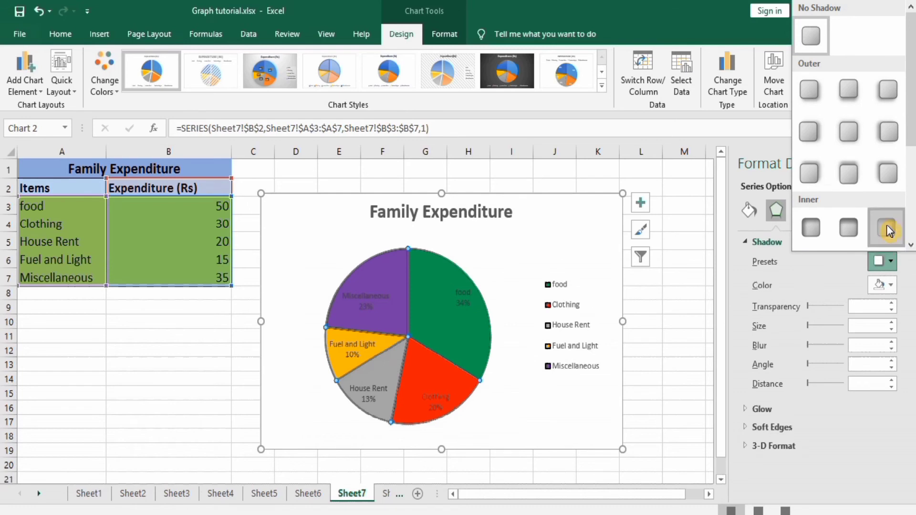
pyautogui.click(676, 336)
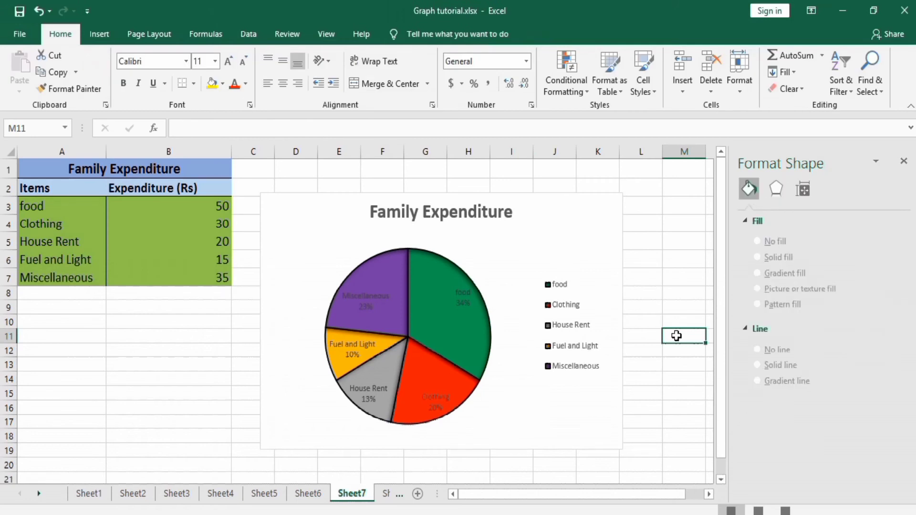
# Set all the pie's data labels to font size 12 and bold
pyautogui.click(448, 308)
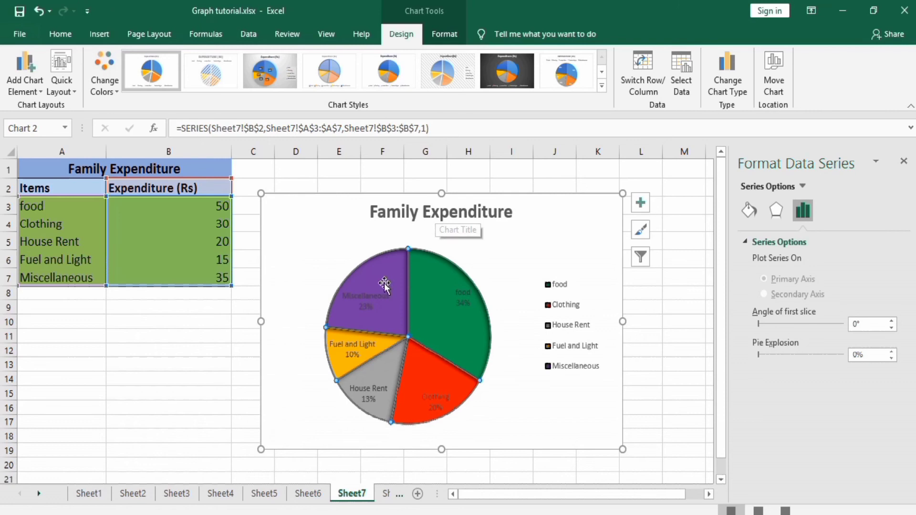
pyautogui.click(371, 295)
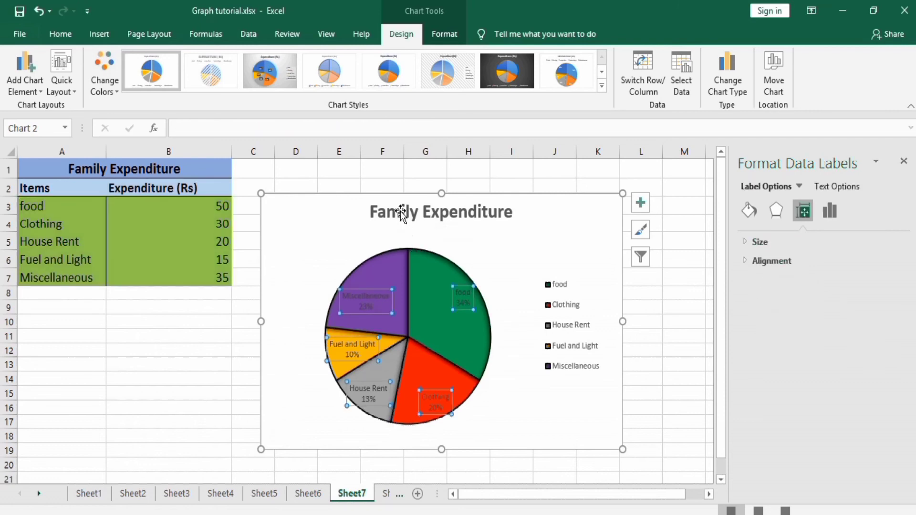
pyautogui.click(67, 38)
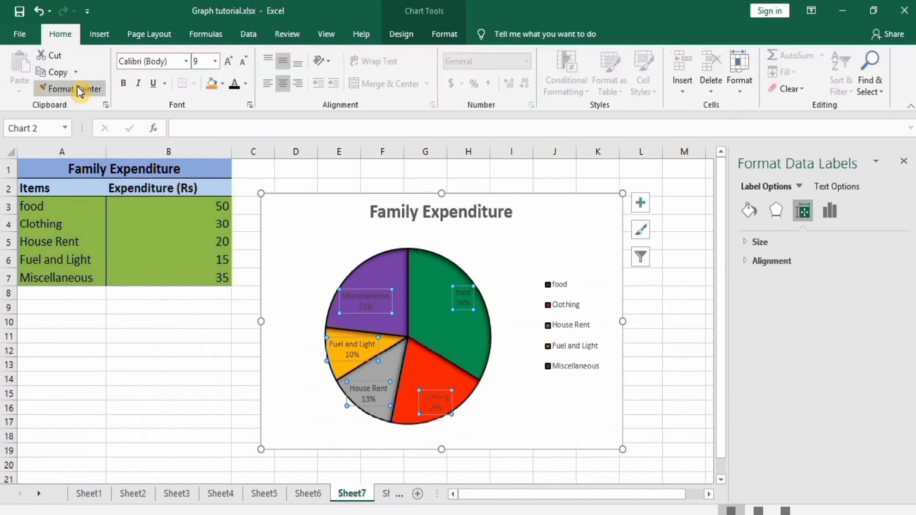
pyautogui.click(215, 62)
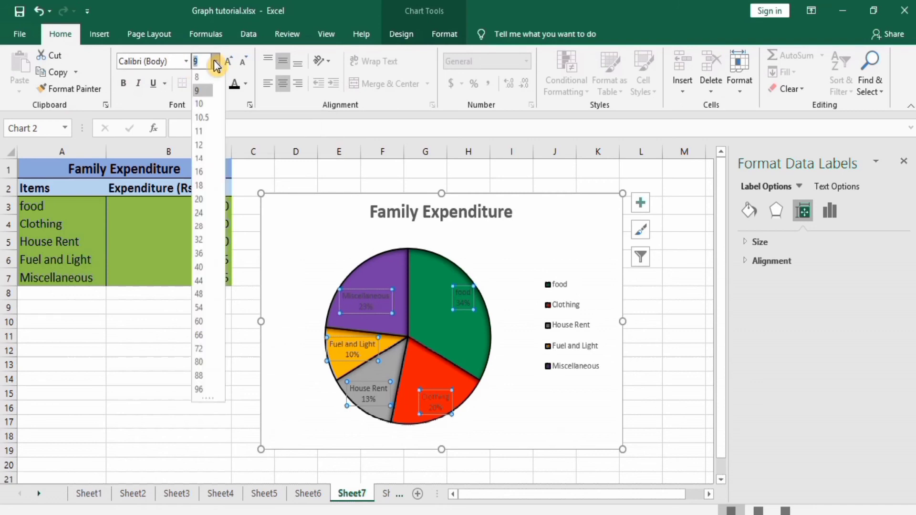
pyautogui.click(200, 146)
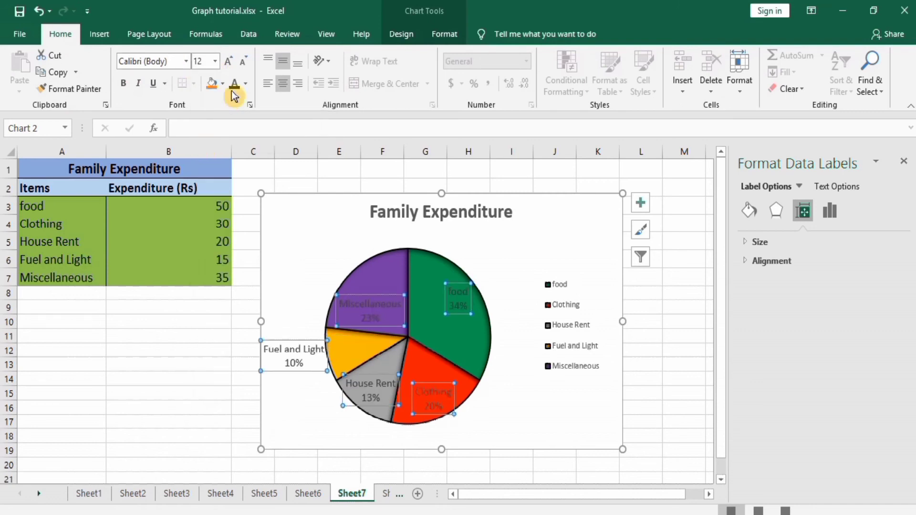
pyautogui.click(125, 86)
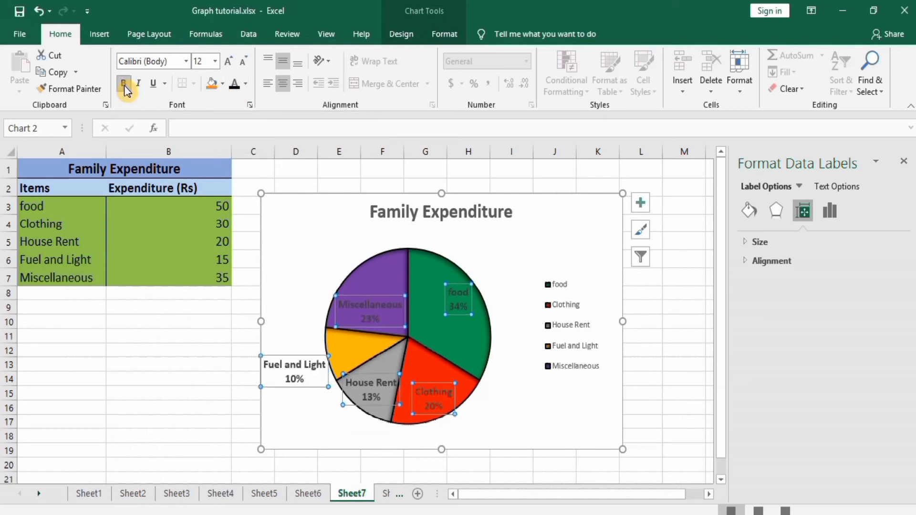
# Nudge the Miscellaneous label slightly upward and move the Fuel and Light label onto its yellow slice
pyautogui.click(375, 307)
pyautogui.moveTo(374, 307); pyautogui.dragTo(375, 302)
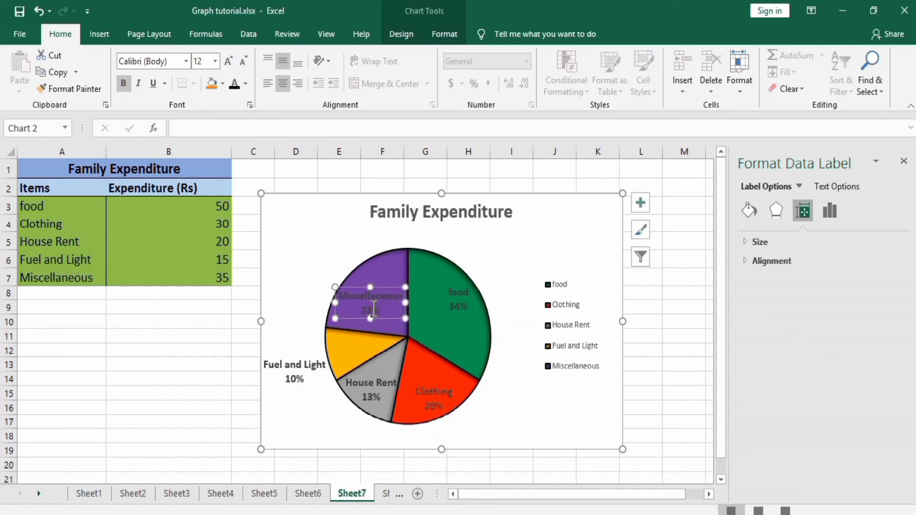
pyautogui.click(299, 368)
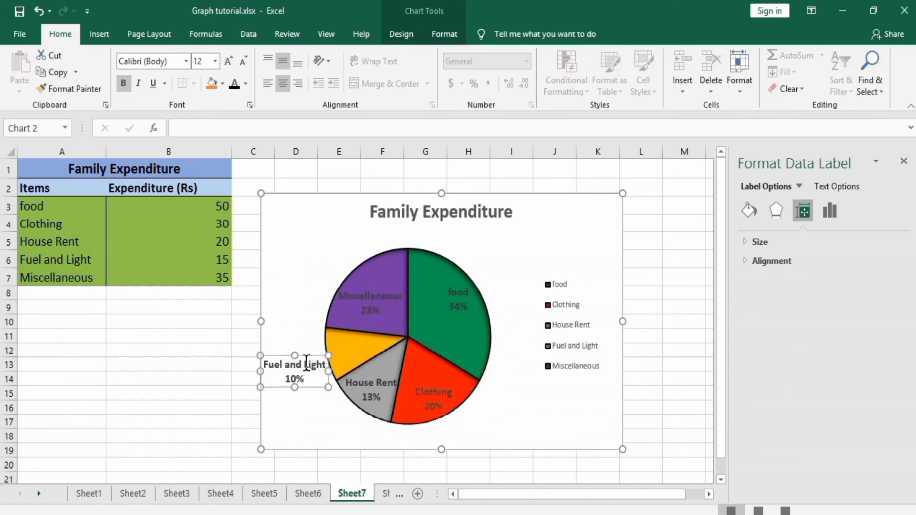
pyautogui.moveTo(307, 364); pyautogui.dragTo(330, 353)
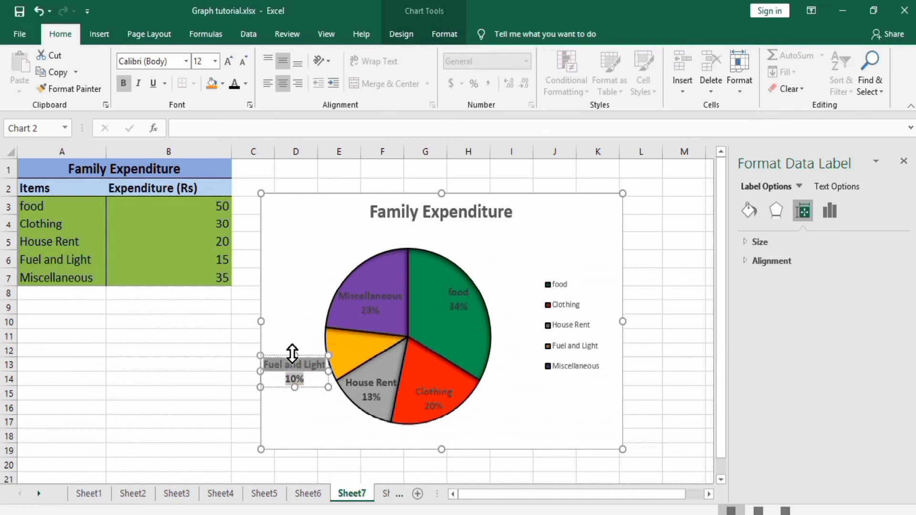
pyautogui.click(208, 374)
pyautogui.click(302, 369)
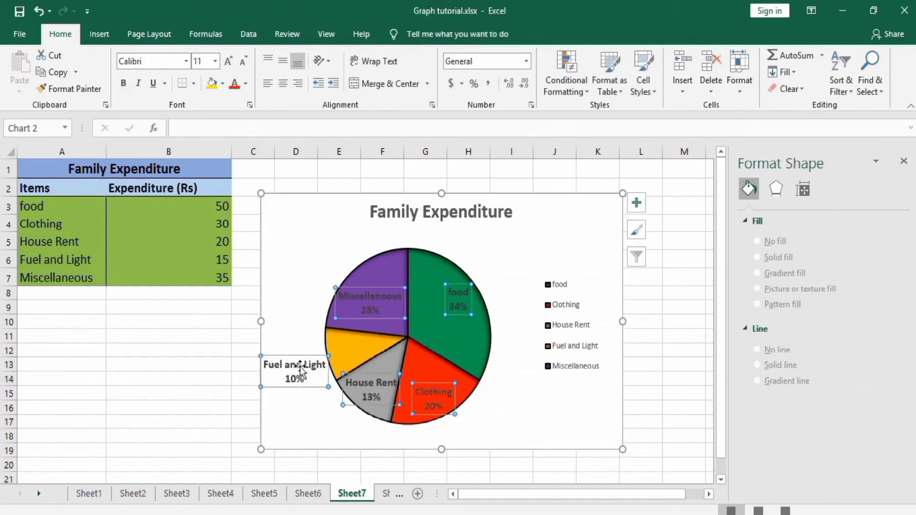
pyautogui.moveTo(302, 369); pyautogui.dragTo(342, 344)
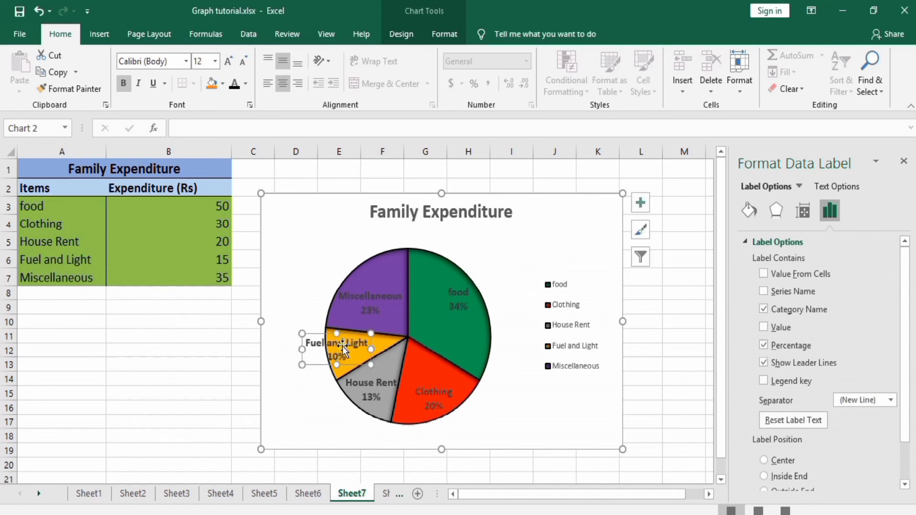
# Enlarge the pie's plot area slightly from its upper-left and lower-right corners
pyautogui.click(344, 256)
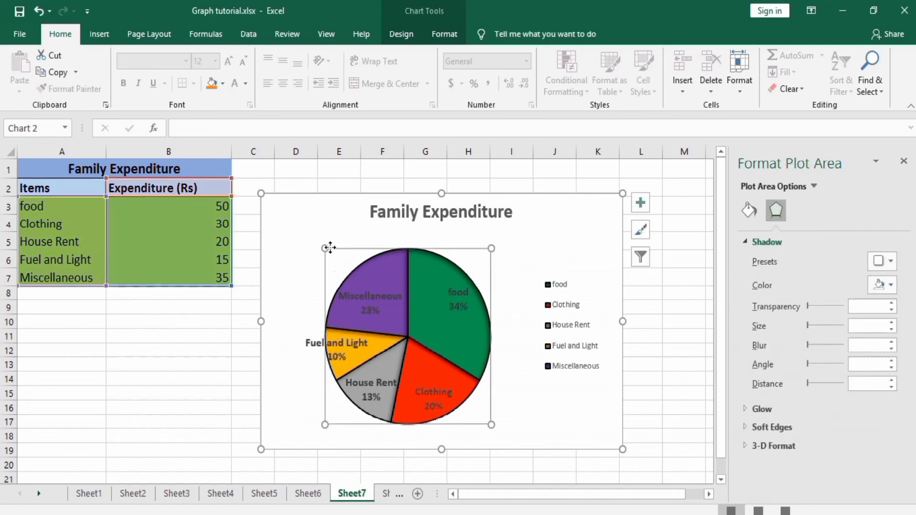
pyautogui.moveTo(324, 248); pyautogui.dragTo(316, 239)
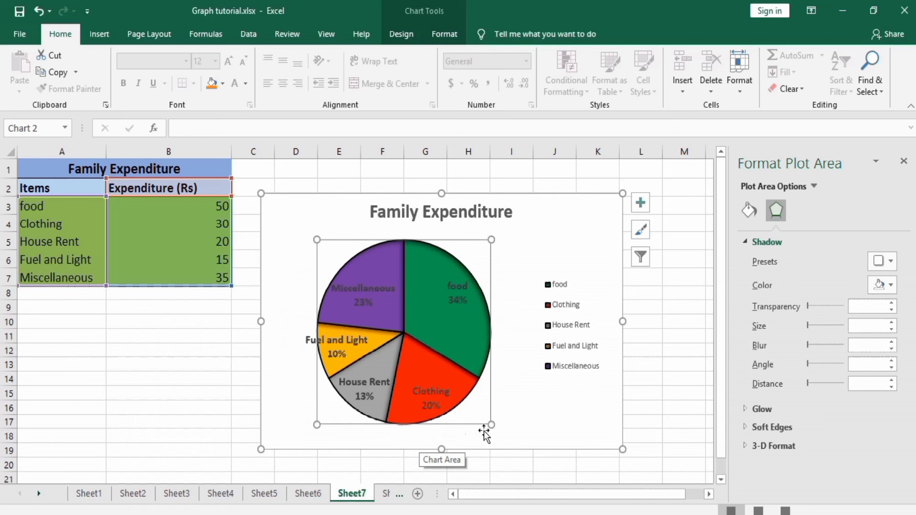
pyautogui.moveTo(491, 424); pyautogui.dragTo(500, 426)
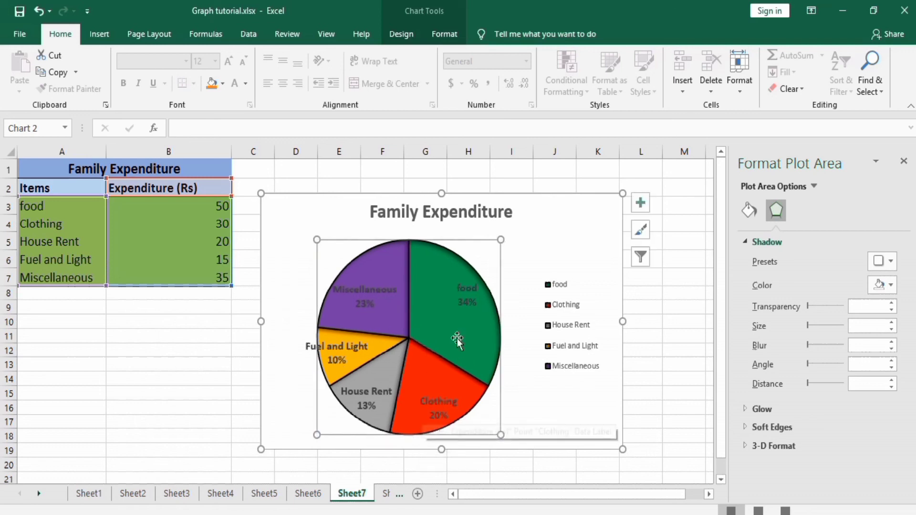
# Move the food data label closer to the centre of its green slice
pyautogui.click(467, 299)
pyautogui.click(466, 298)
pyautogui.moveTo(466, 298); pyautogui.dragTo(451, 308)
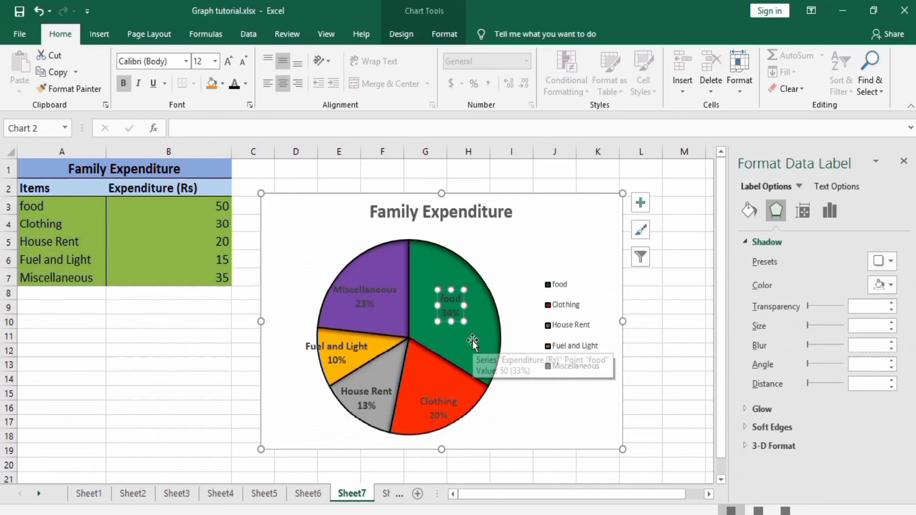
pyautogui.click(336, 349)
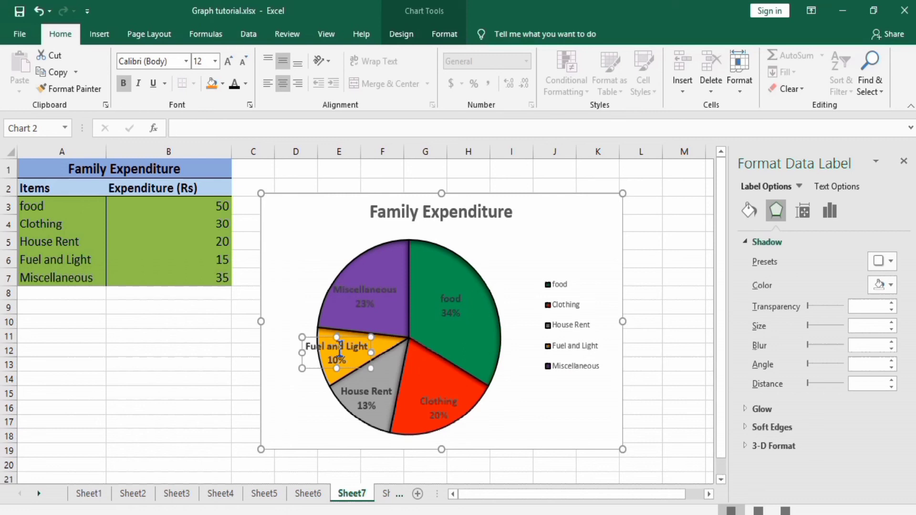
pyautogui.tripleClick(336, 348)
pyautogui.click(228, 377)
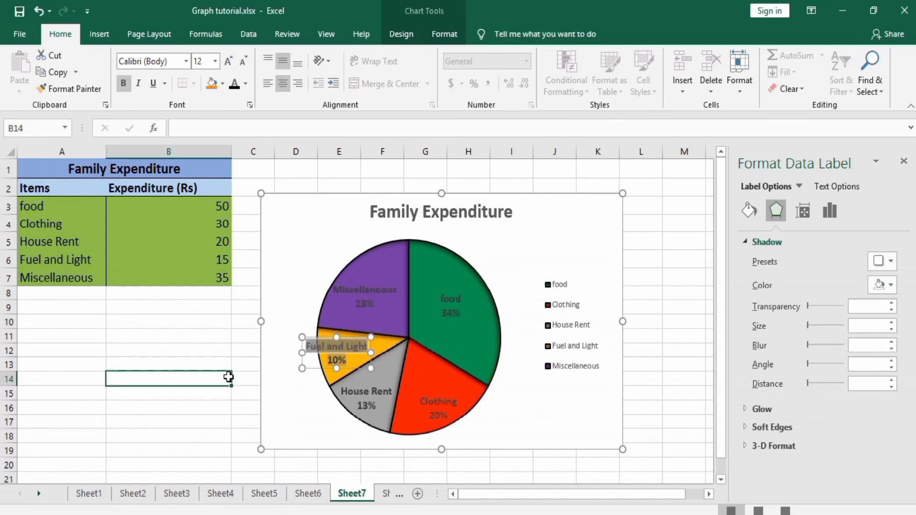
pyautogui.click(246, 362)
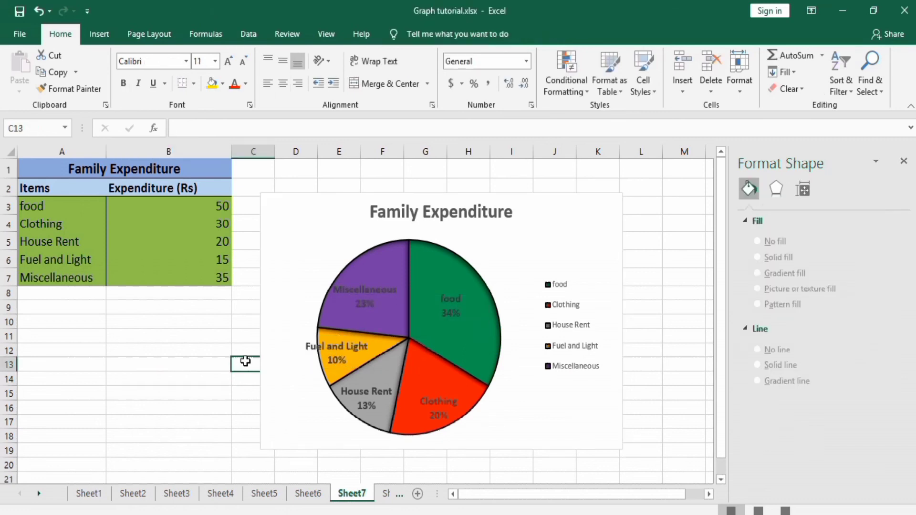
# Nudge the Fuel and Light data label slightly right and upward so it sits further inside its slice
pyautogui.click(333, 345)
pyautogui.click(337, 347)
pyautogui.moveTo(343, 346); pyautogui.dragTo(345, 344)
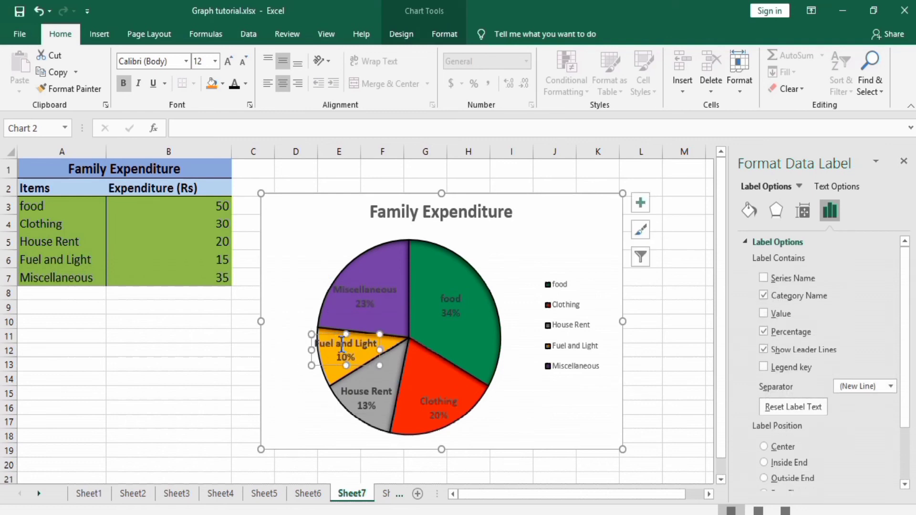
# Set the chart legend's font size to 12
pyautogui.click(564, 297)
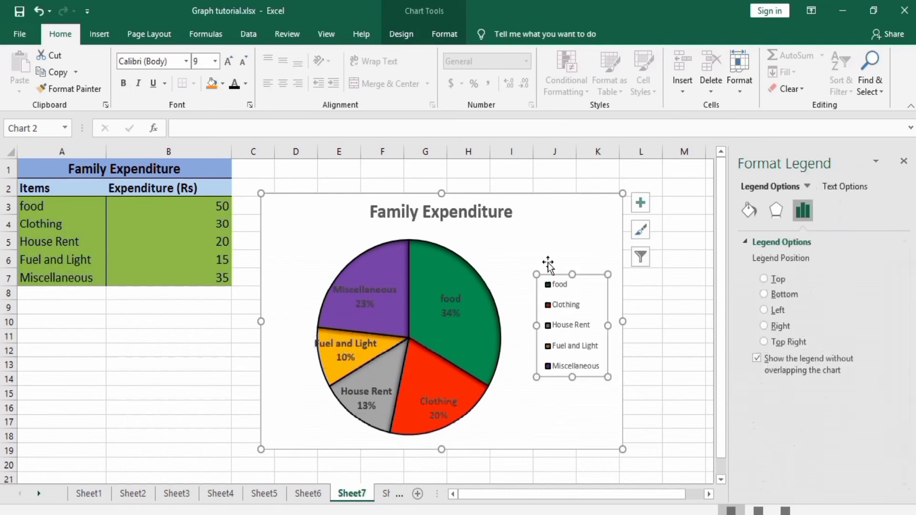
pyautogui.click(216, 62)
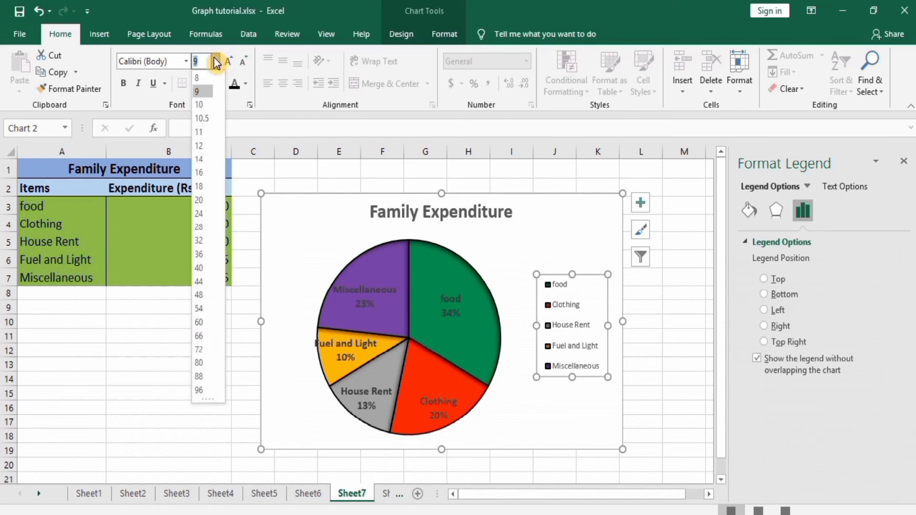
pyautogui.click(201, 145)
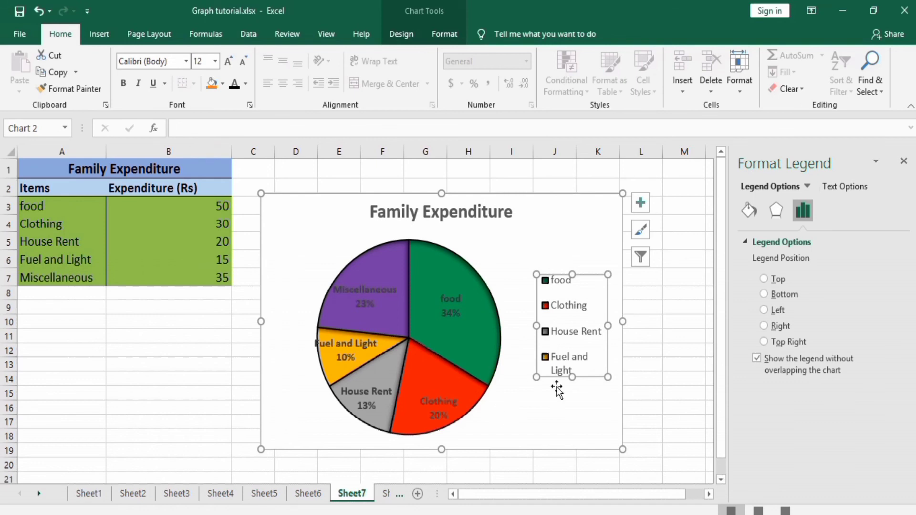
pyautogui.click(661, 335)
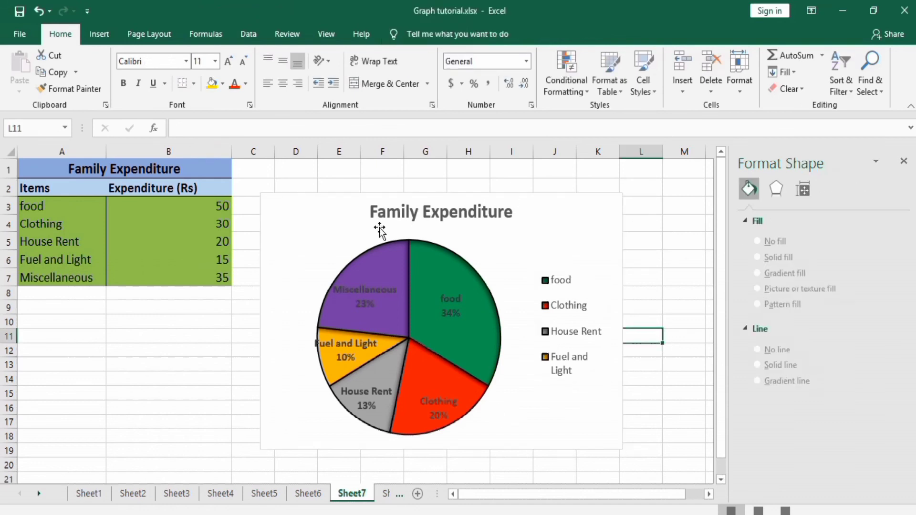
# Fill the chart area background with the standard colour Yellow
pyautogui.click(307, 210)
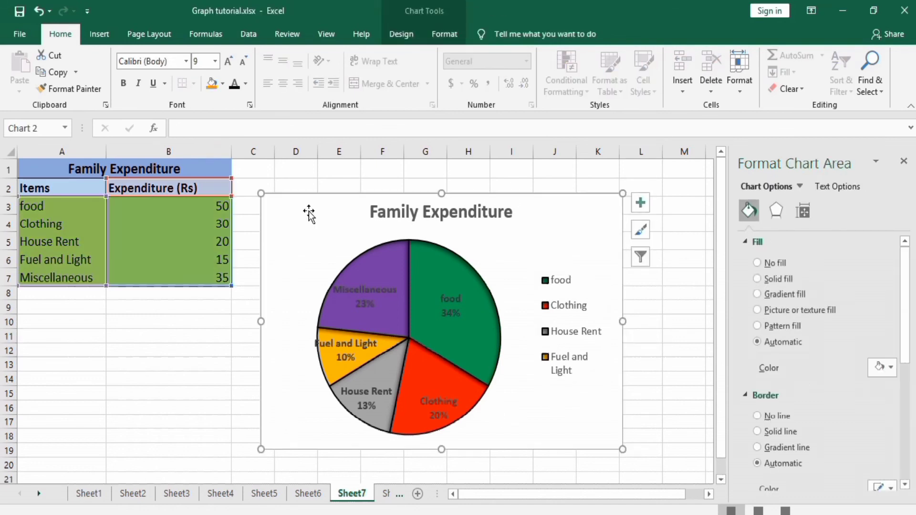
pyautogui.click(445, 33)
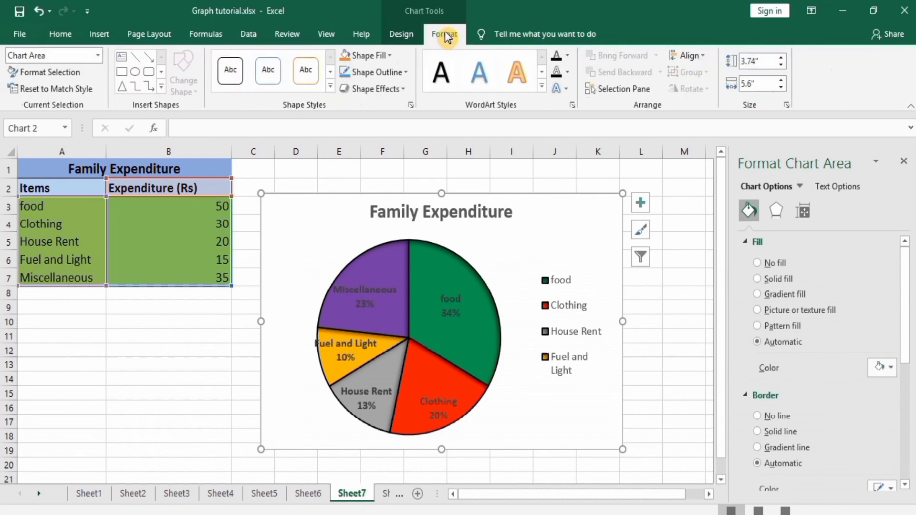
pyautogui.click(390, 55)
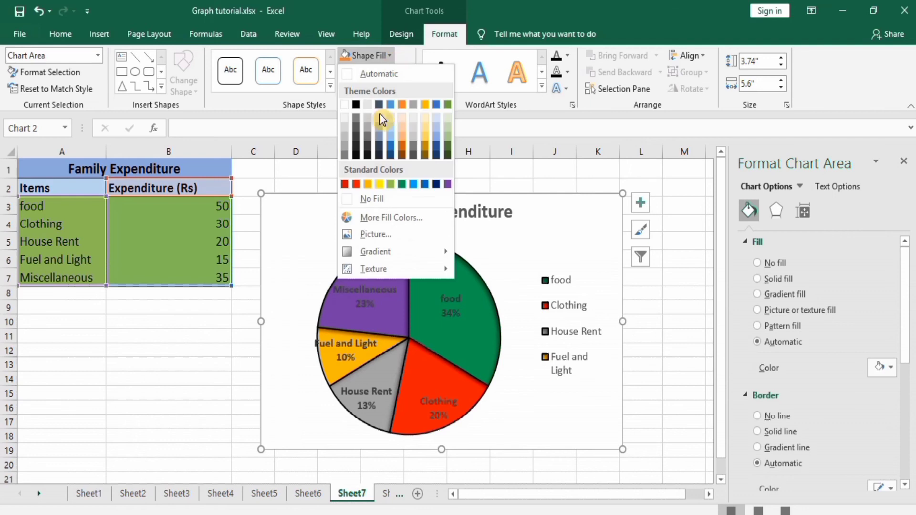
pyautogui.click(379, 184)
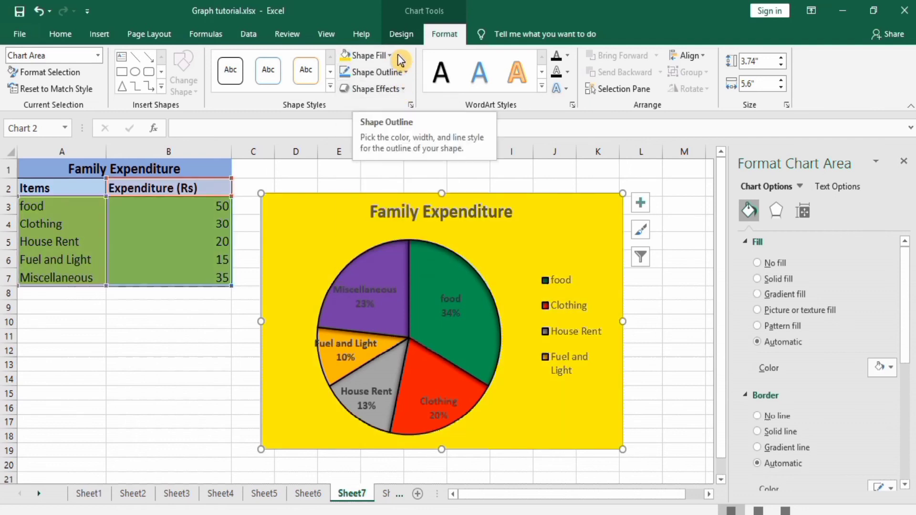
# Give the chart area a red outline with a weight of 1½ pt
pyautogui.click(407, 73)
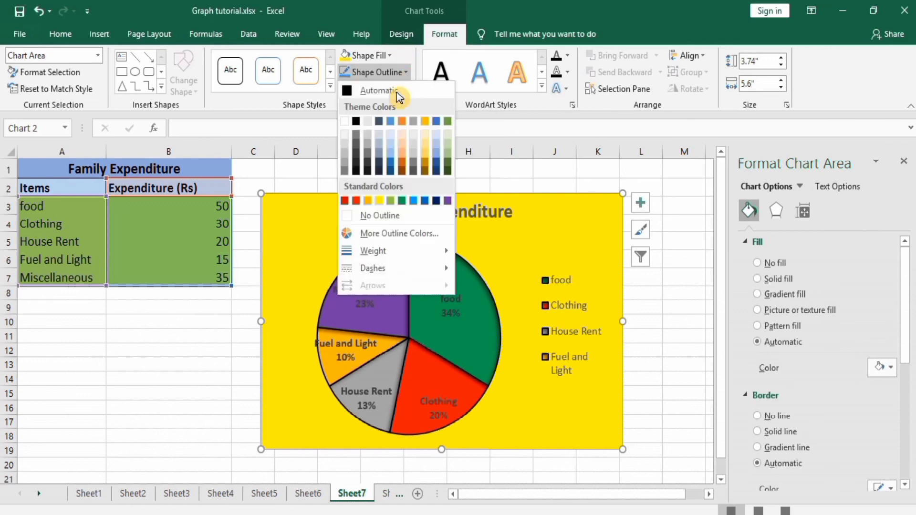
pyautogui.click(355, 201)
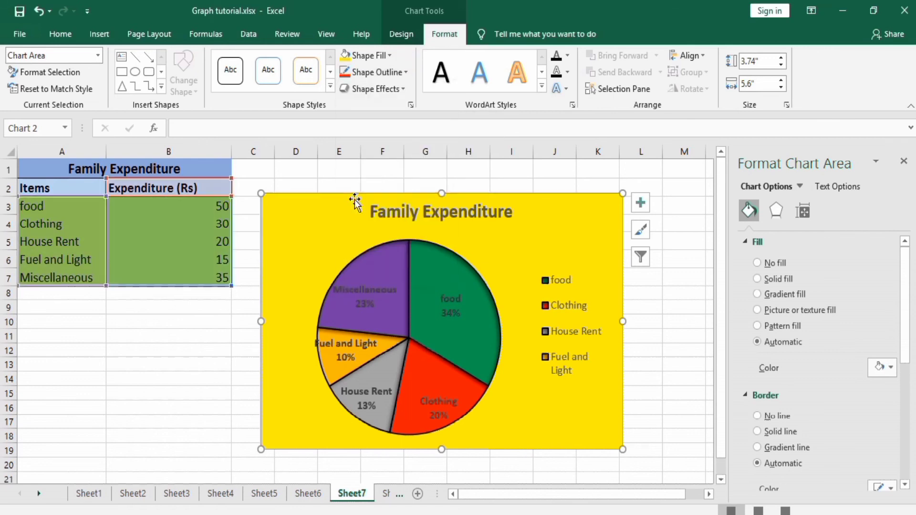
pyautogui.click(407, 74)
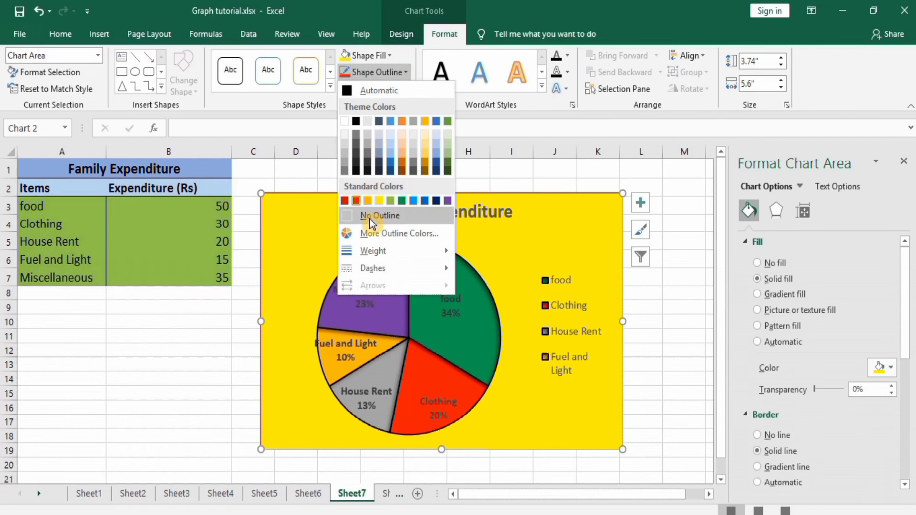
pyautogui.moveTo(414, 254)
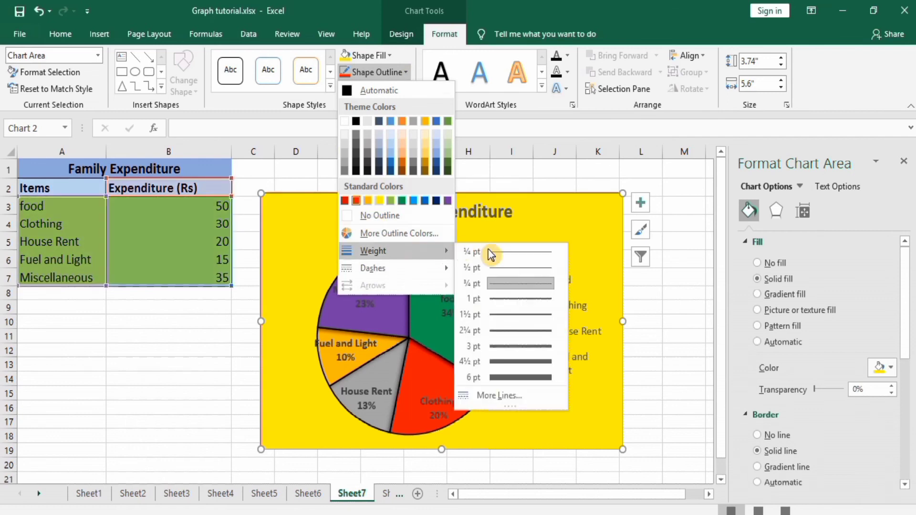
pyautogui.click(502, 315)
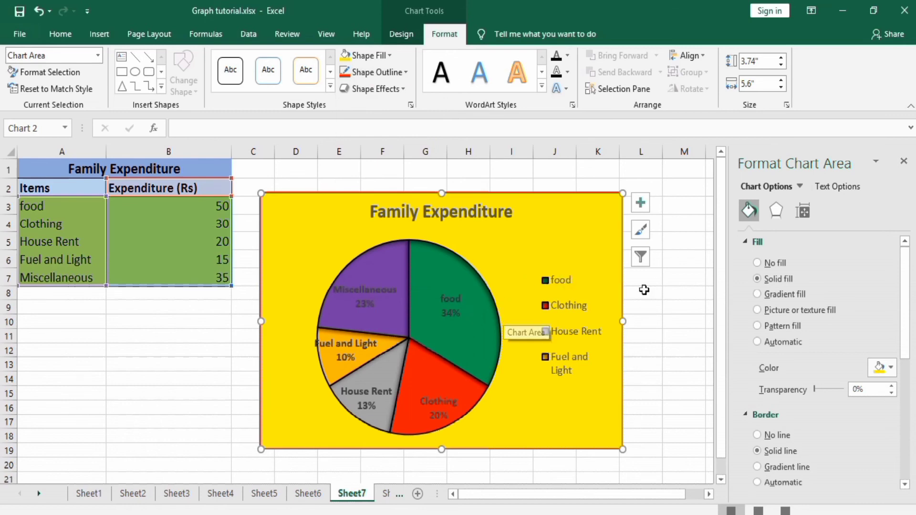
pyautogui.click(651, 319)
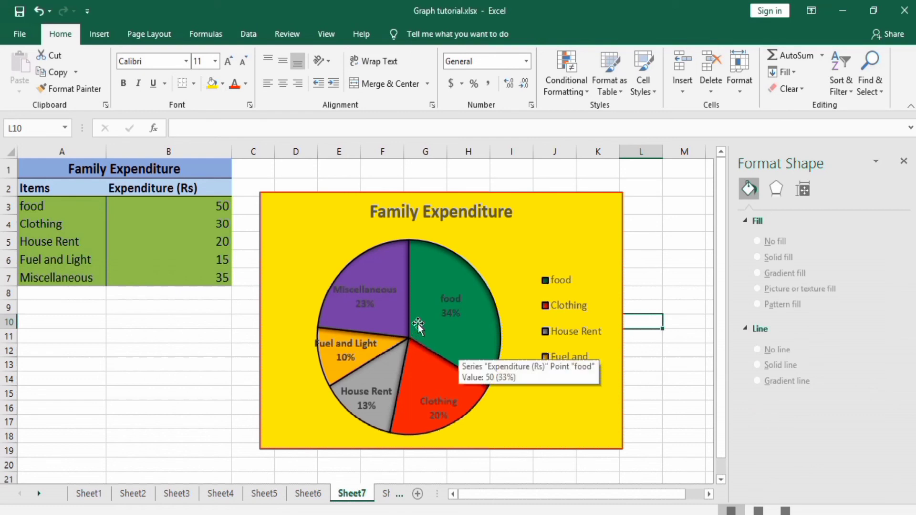
# Select the pie's whole Expenditure (Rs) data series
pyautogui.click(432, 286)
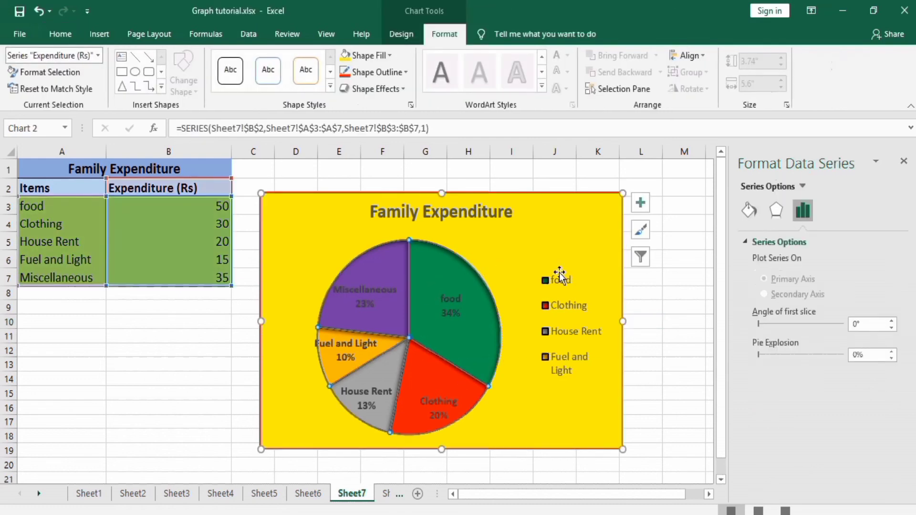